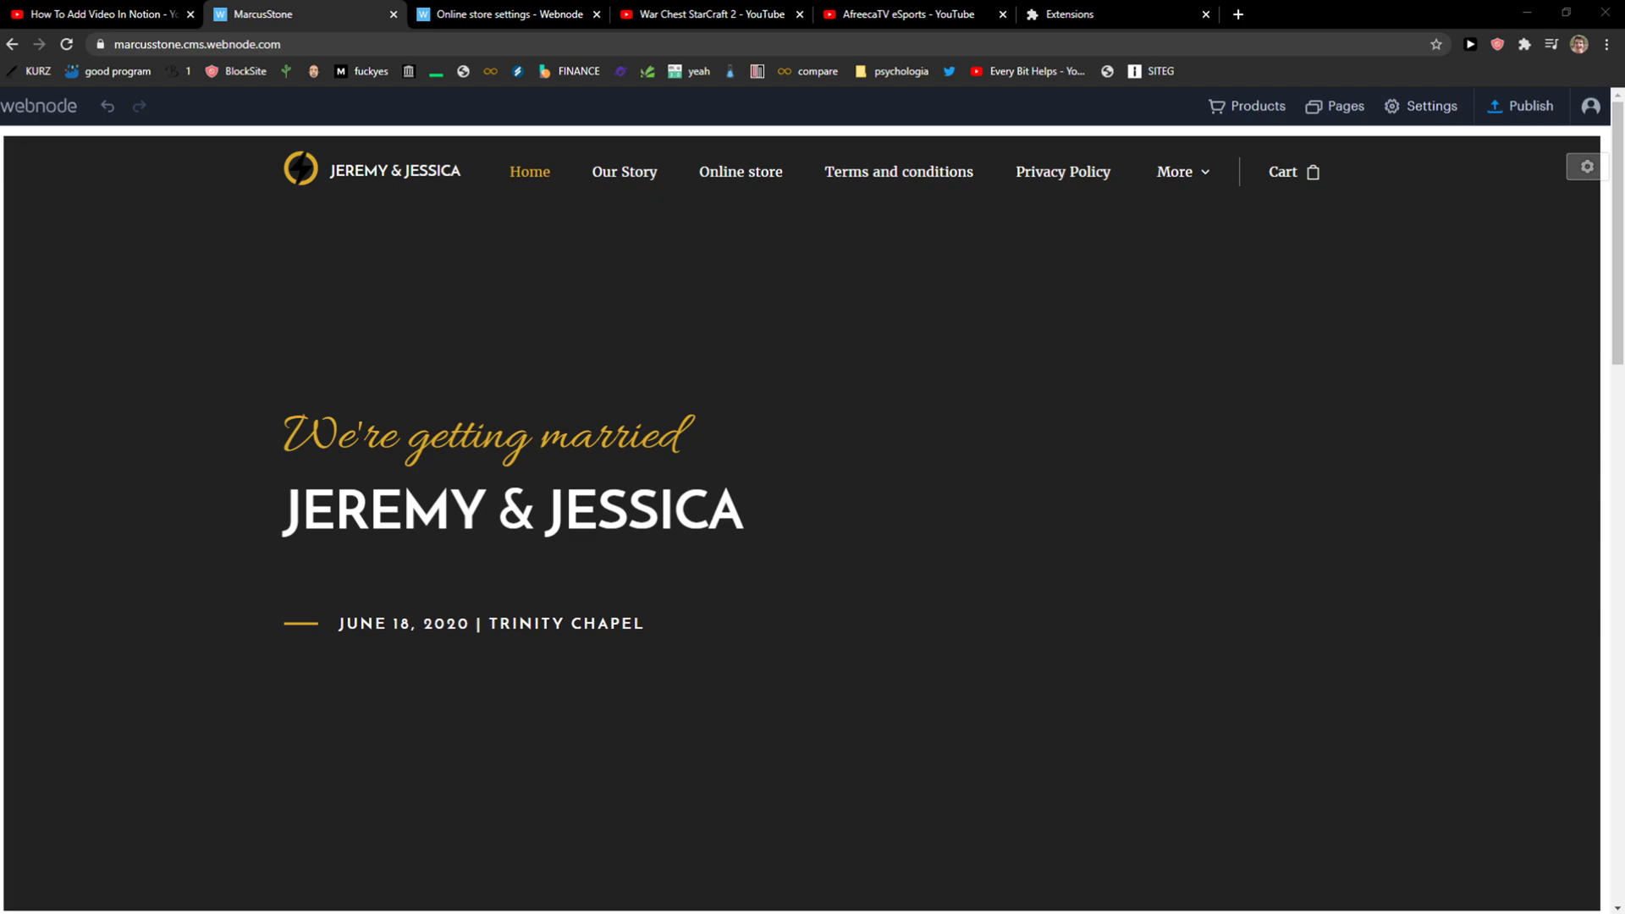
pyautogui.scroll(-4, 938, 656)
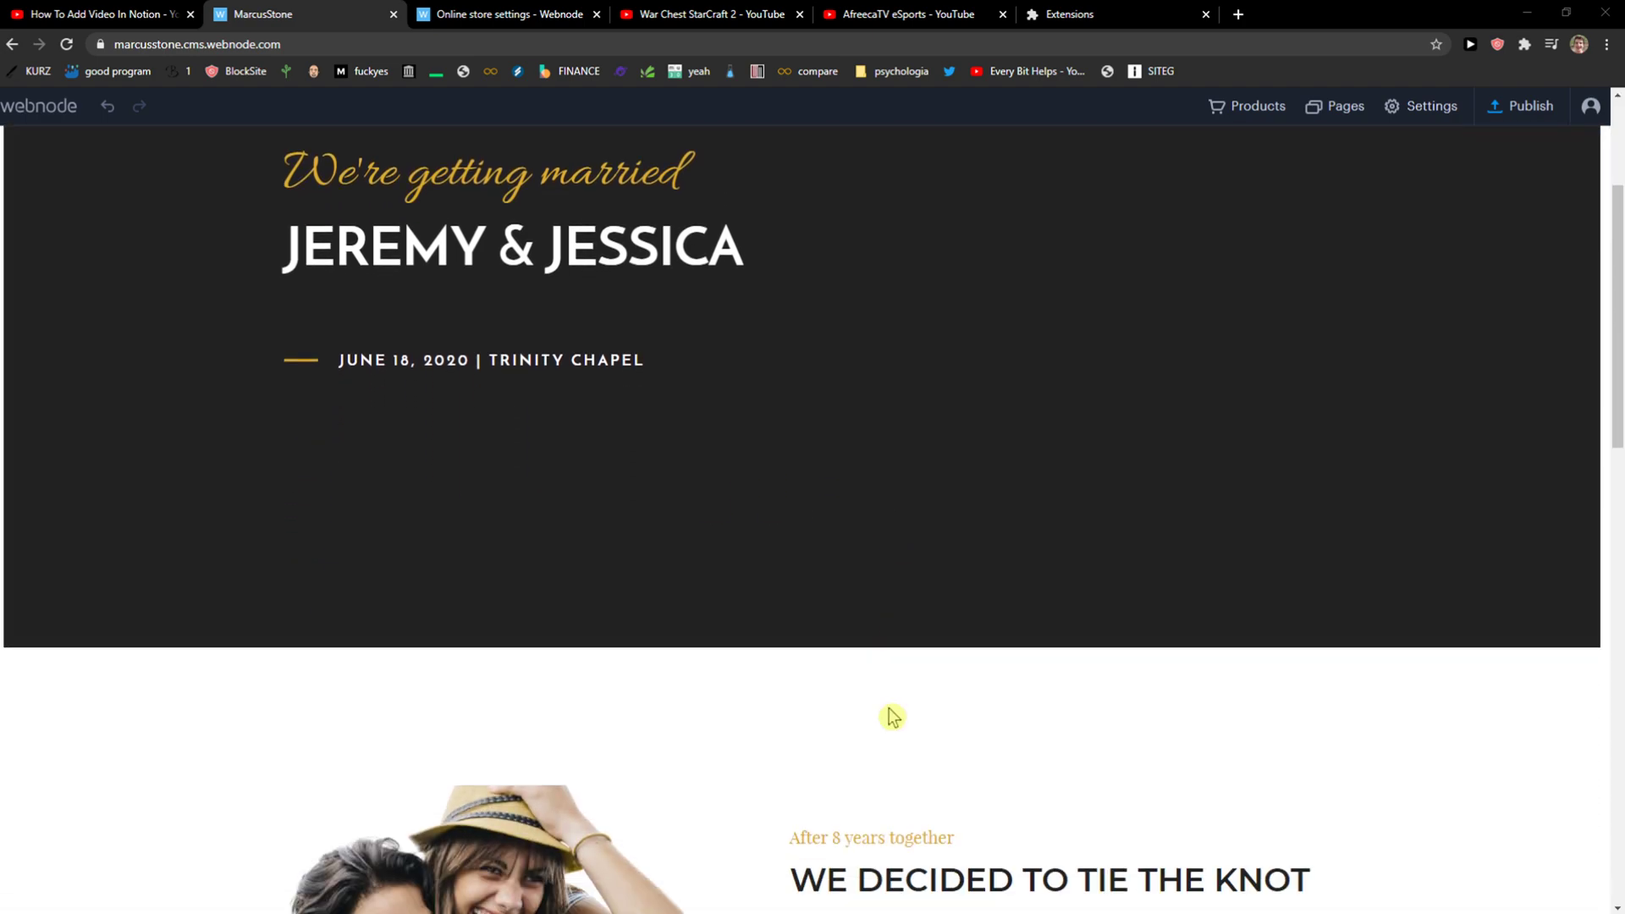
pyautogui.scroll(-4, 890, 710)
pyautogui.scroll(-4, 876, 711)
pyautogui.scroll(3, 862, 705)
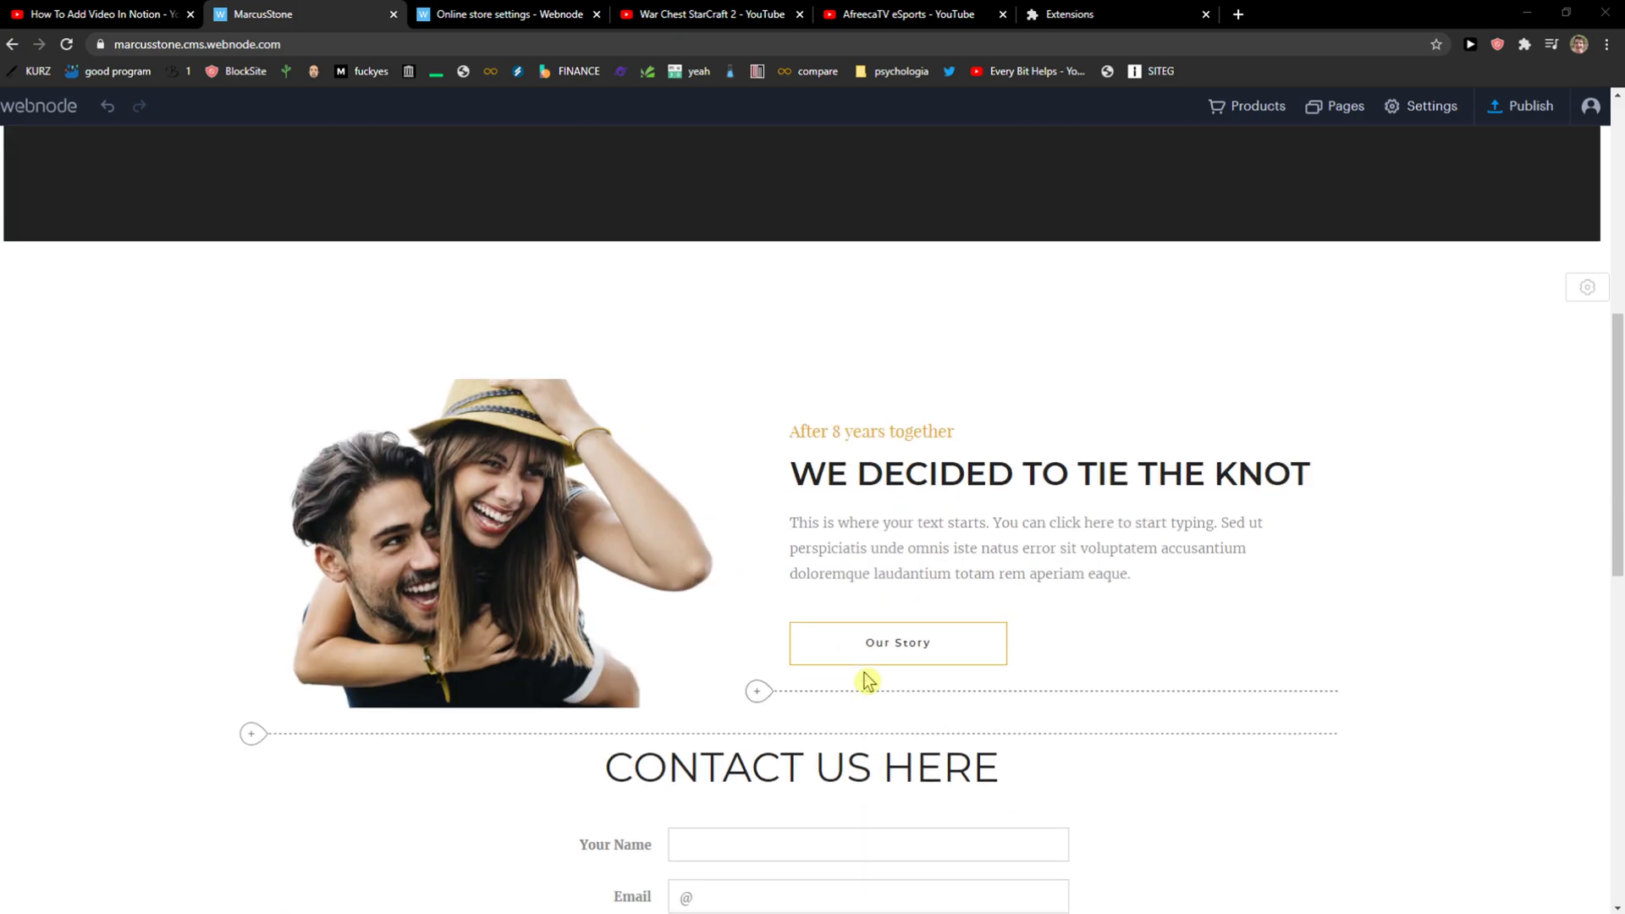
pyautogui.scroll(-3, 864, 671)
pyautogui.scroll(-4, 831, 692)
pyautogui.scroll(-3, 825, 692)
pyautogui.scroll(-3, 801, 648)
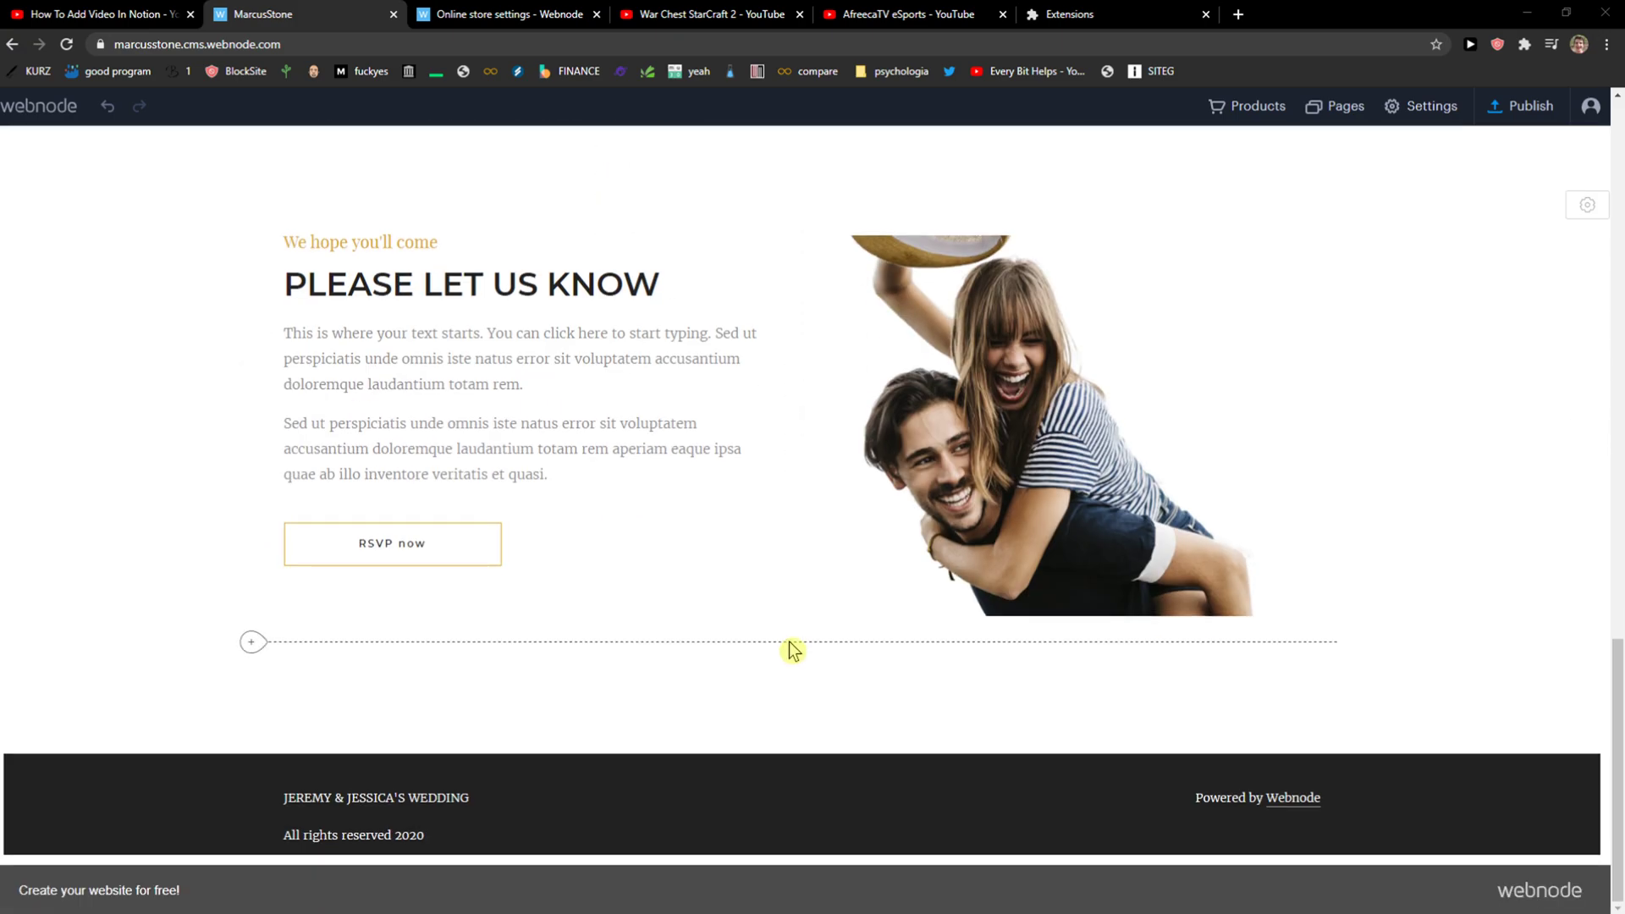
# Open the elfsight.com link from the video description in a new tab and go to Log In
pyautogui.click(101, 14)
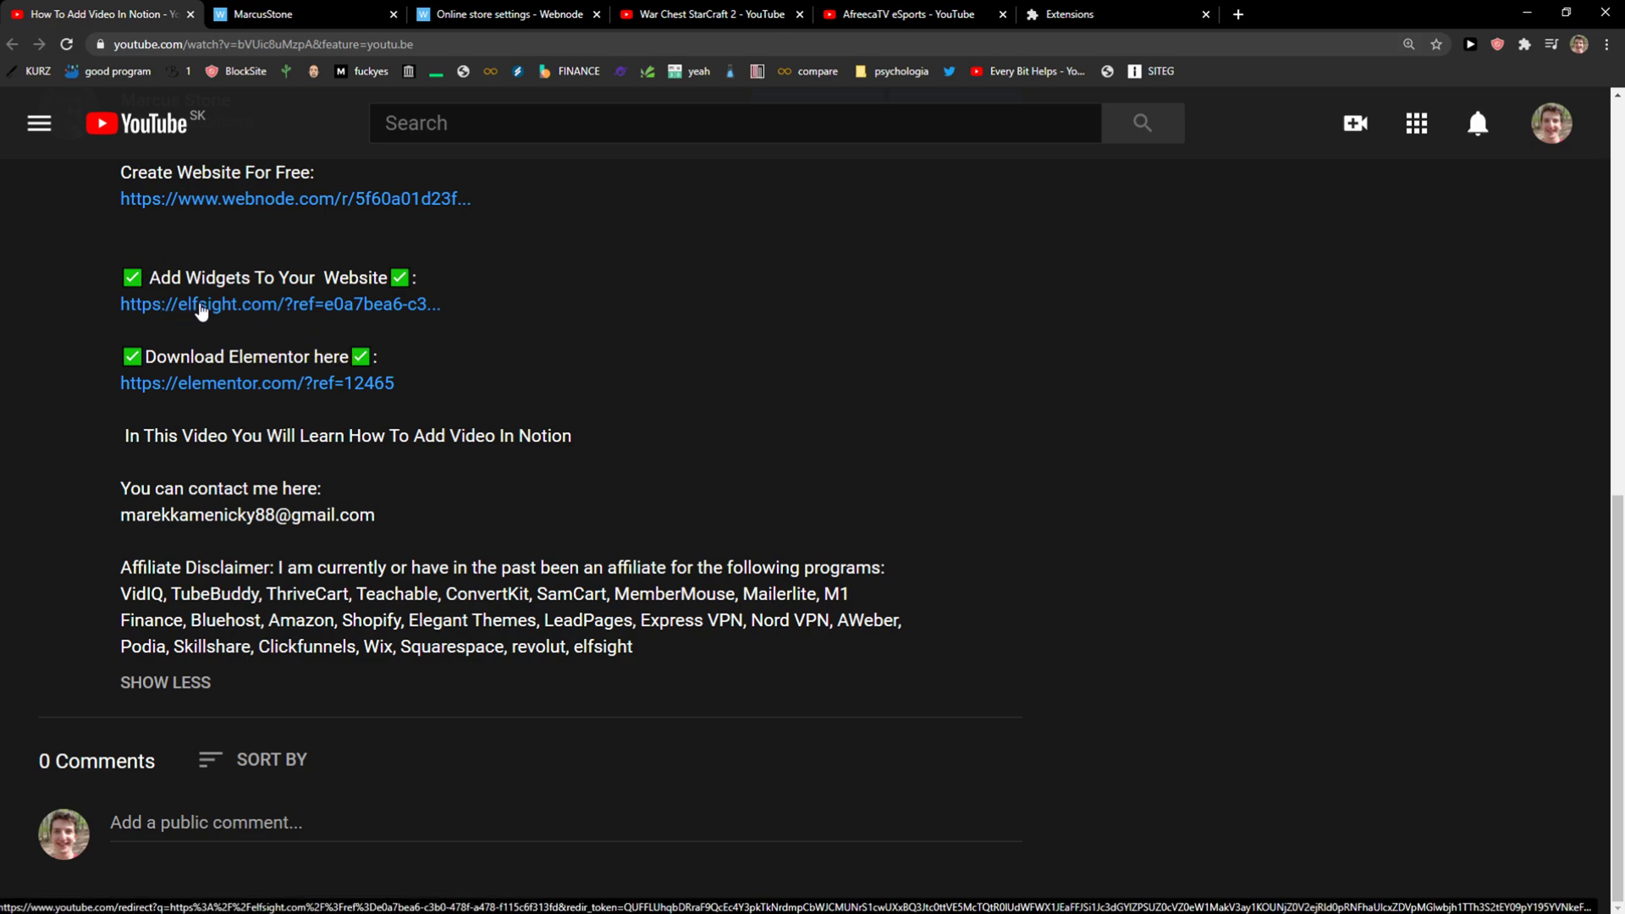
pyautogui.middleClick(200, 310)
pyautogui.click(292, 14)
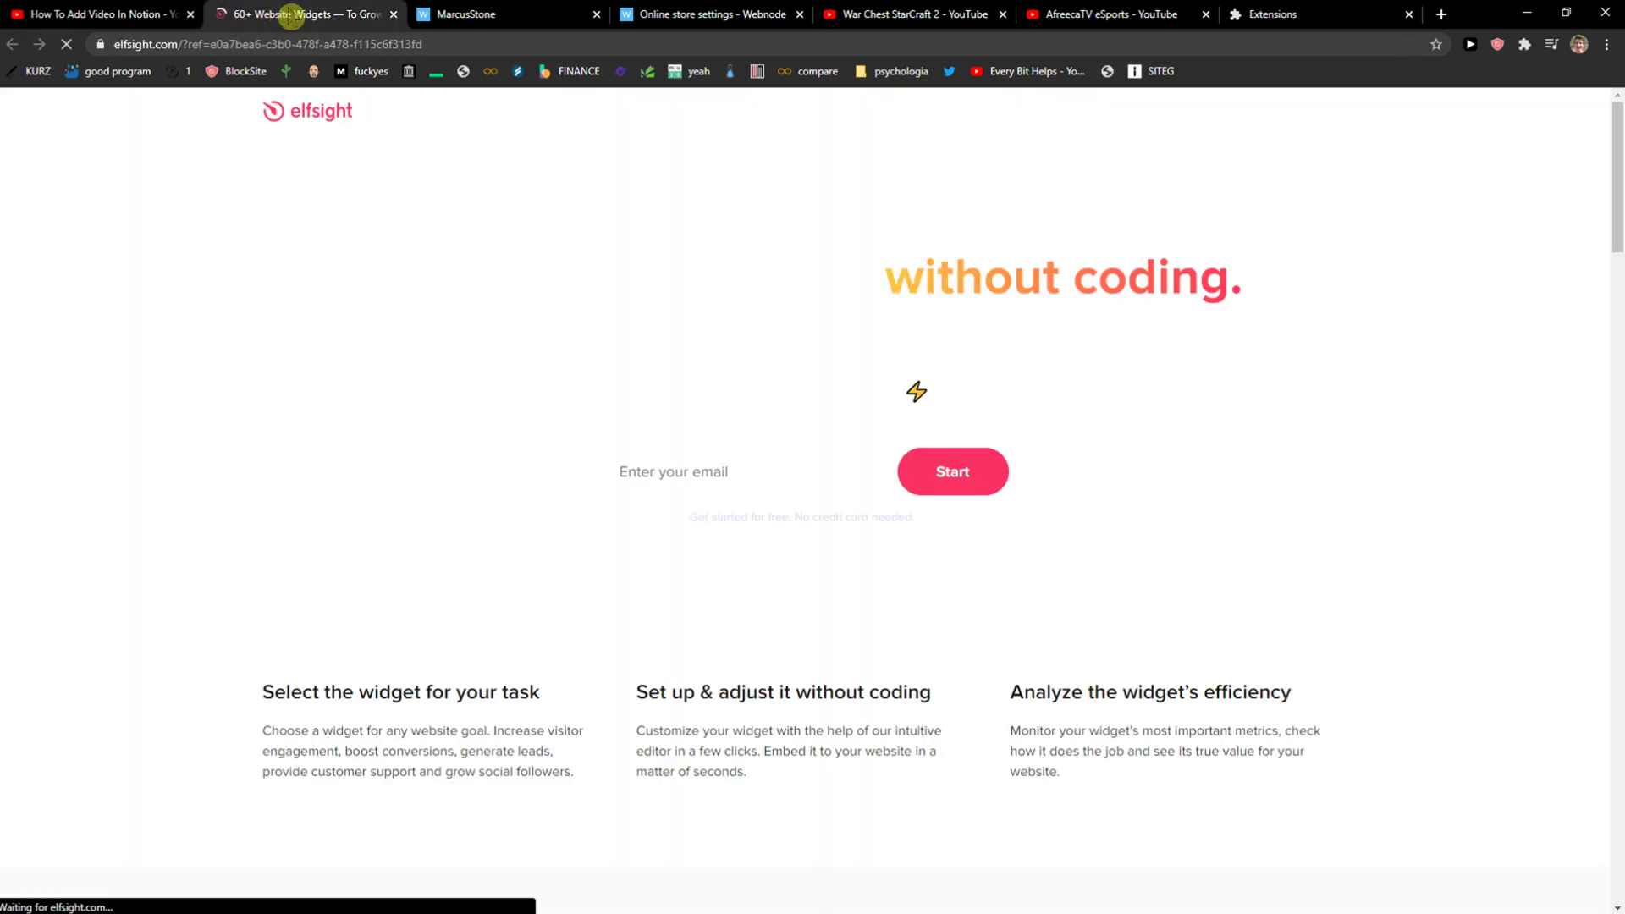
pyautogui.moveTo(428, 112)
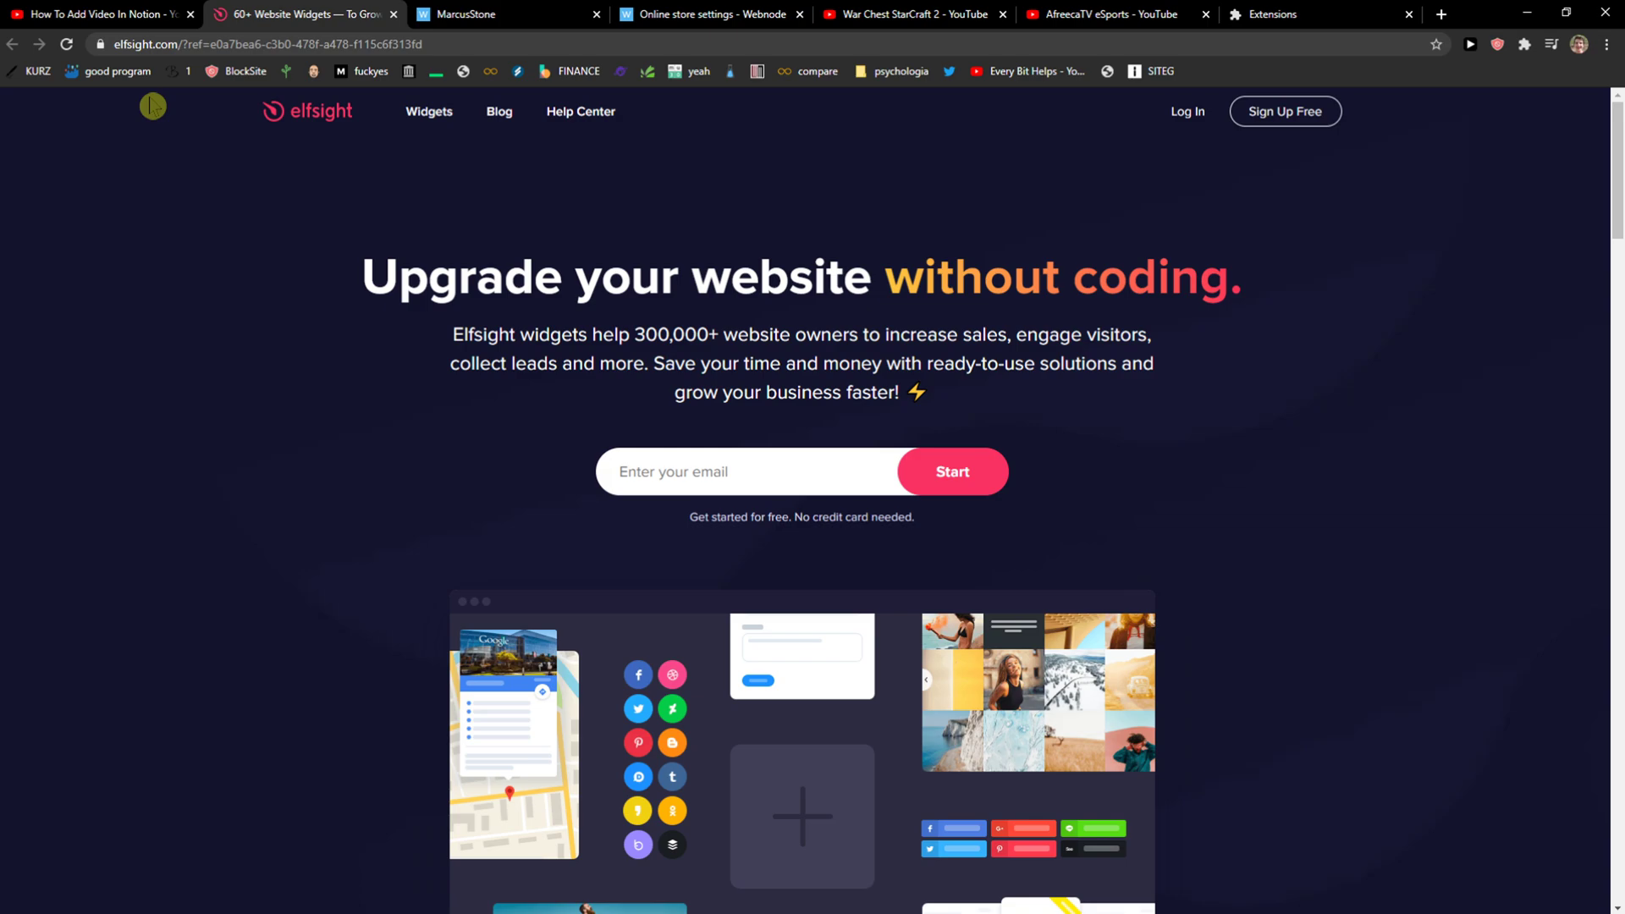
pyautogui.click(1187, 111)
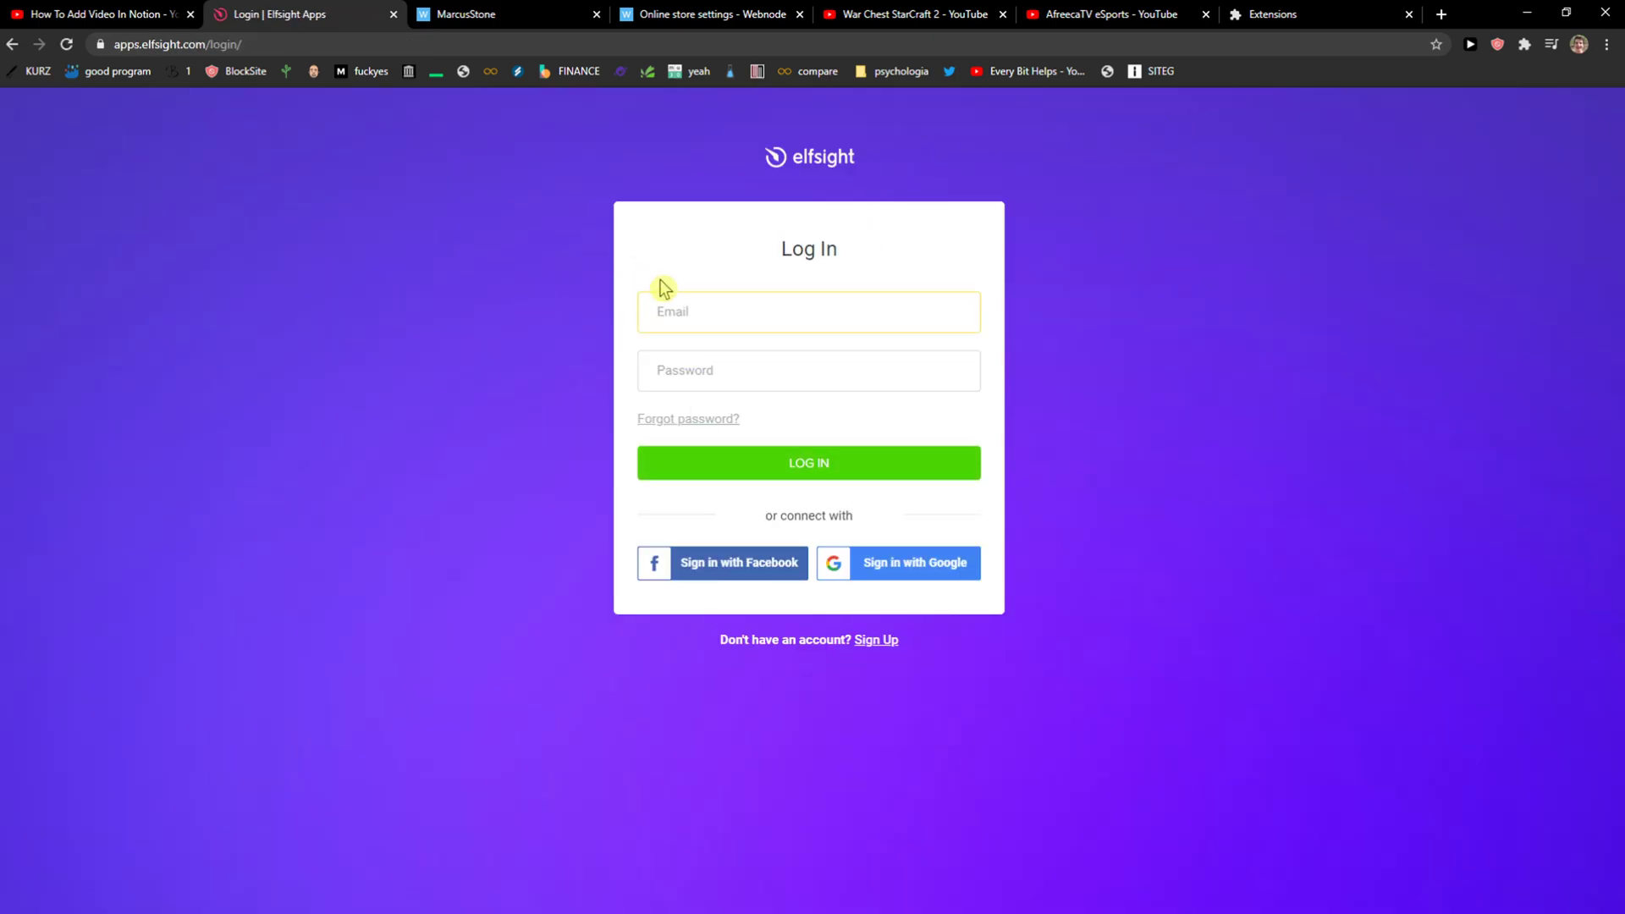
# Sign in to Elfsight using the saved, autofilled account email
pyautogui.click(660, 305)
pyautogui.click(671, 381)
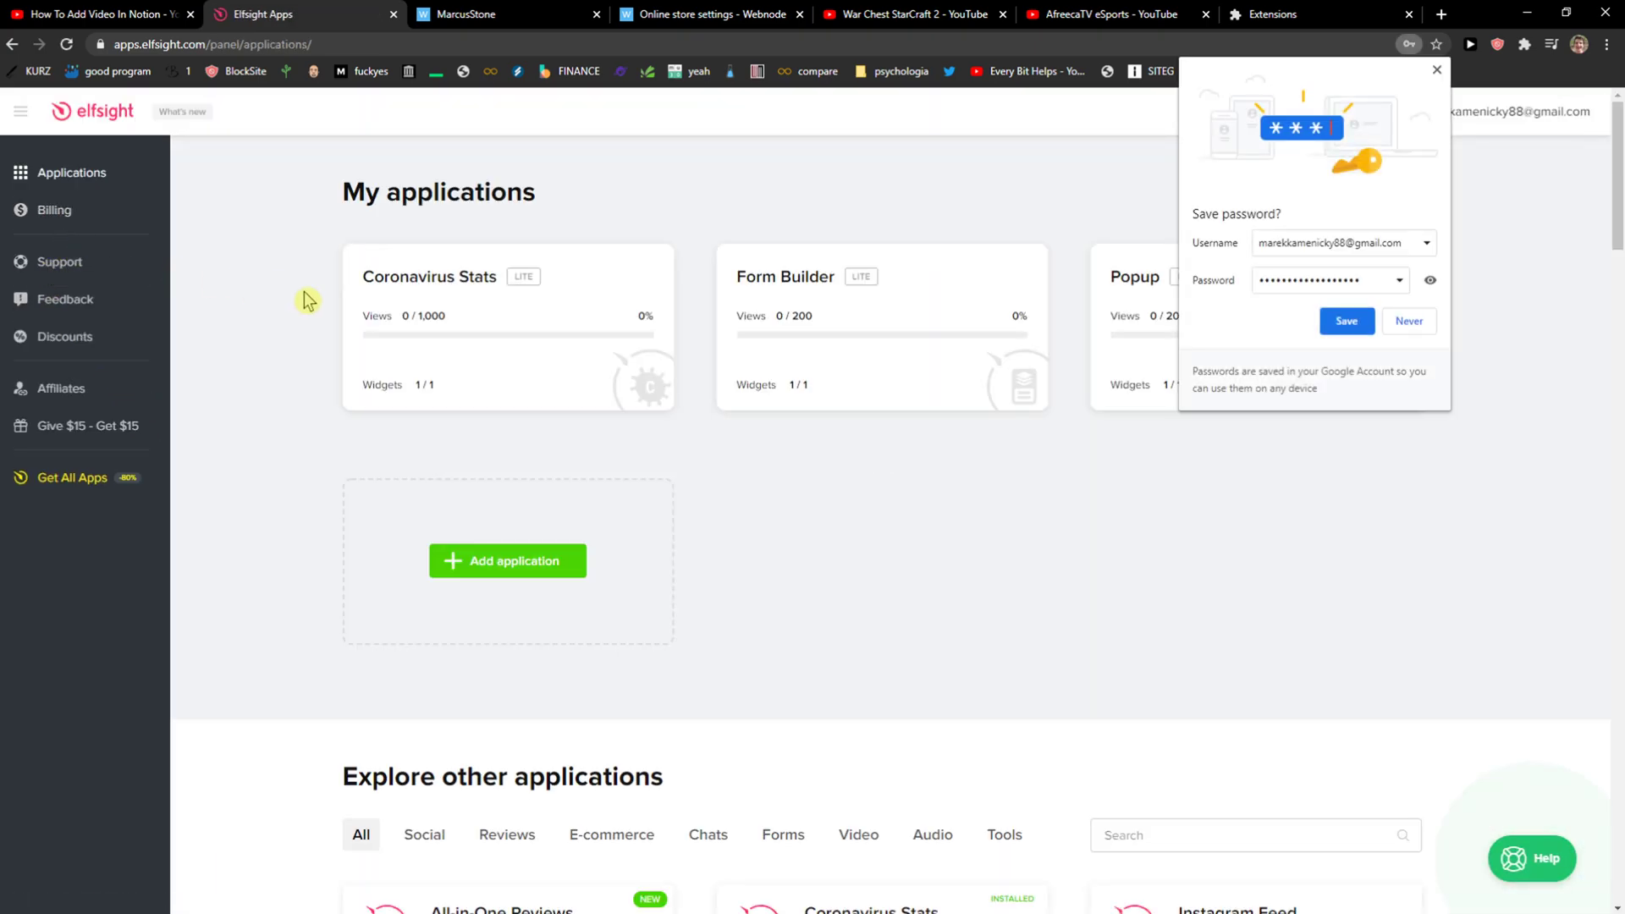
pyautogui.scroll(-5, 266, 356)
pyautogui.scroll(-2, 267, 419)
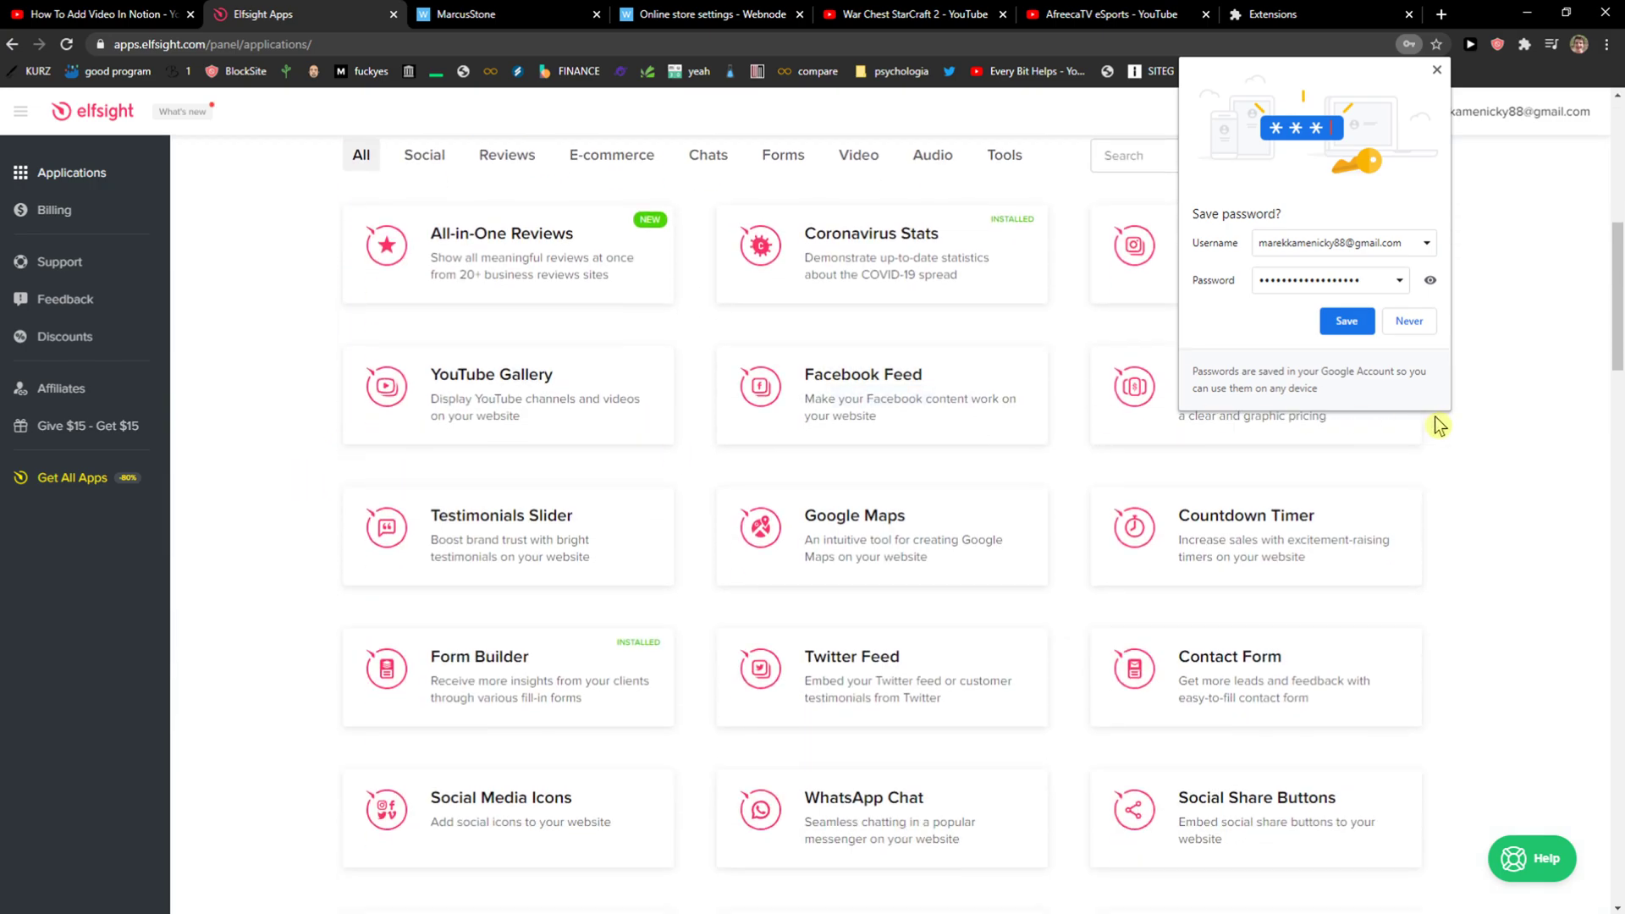
# Decline saving the password and search the app catalogue for 'social'
pyautogui.click(1411, 322)
pyautogui.scroll(-2, 1510, 406)
pyautogui.scroll(4, 1397, 406)
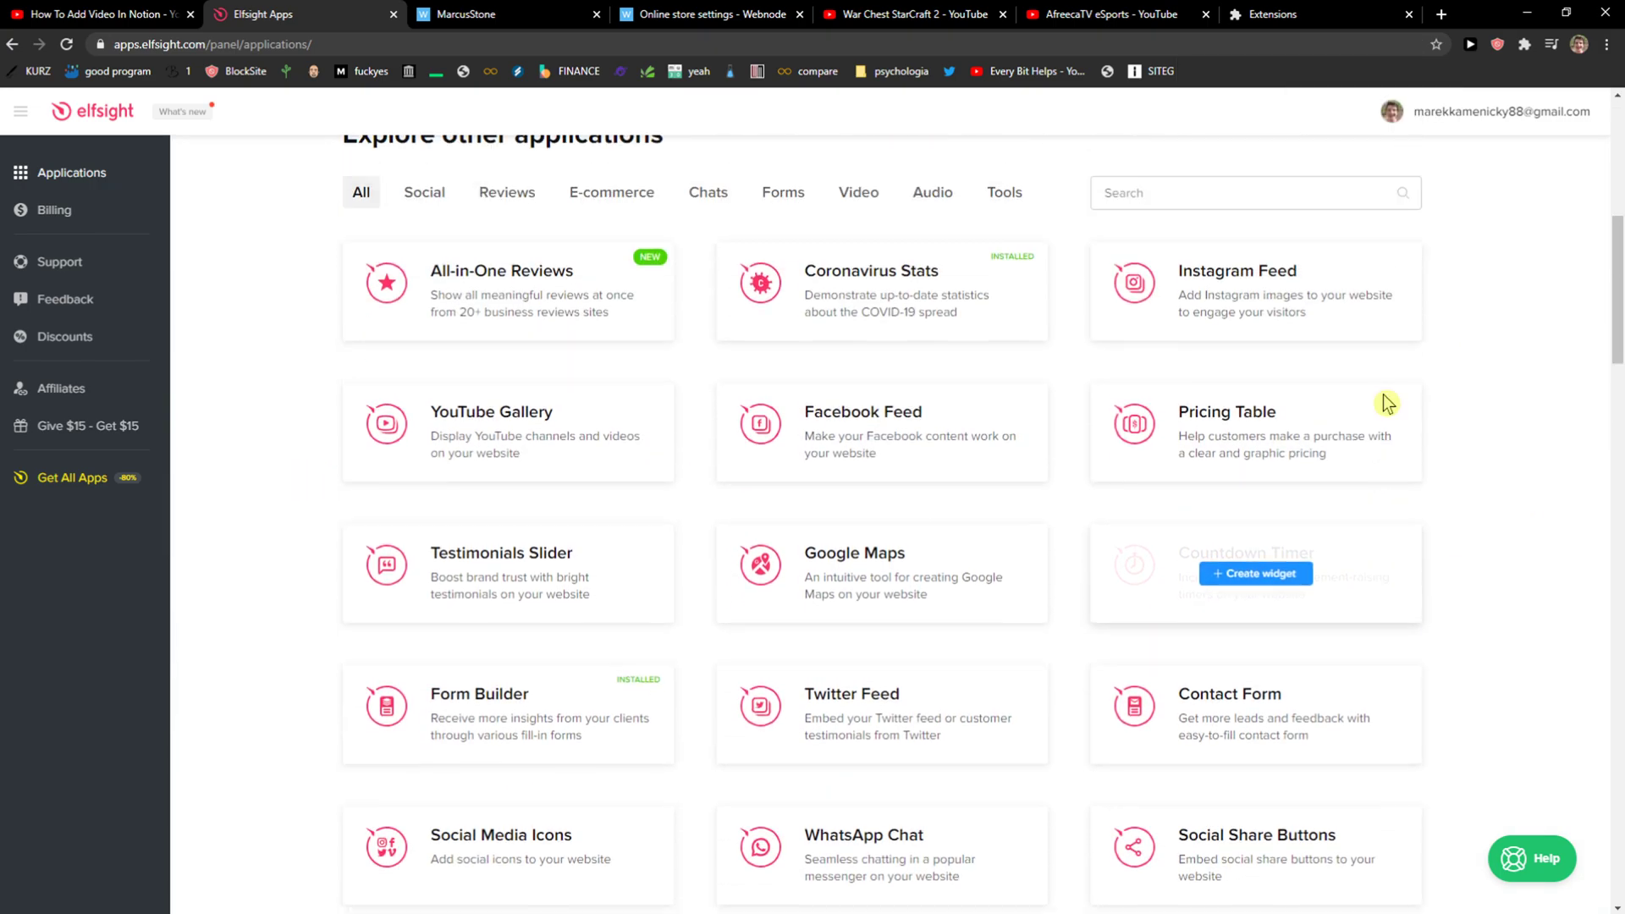
pyautogui.click(1266, 326)
pyautogui.write('soc')
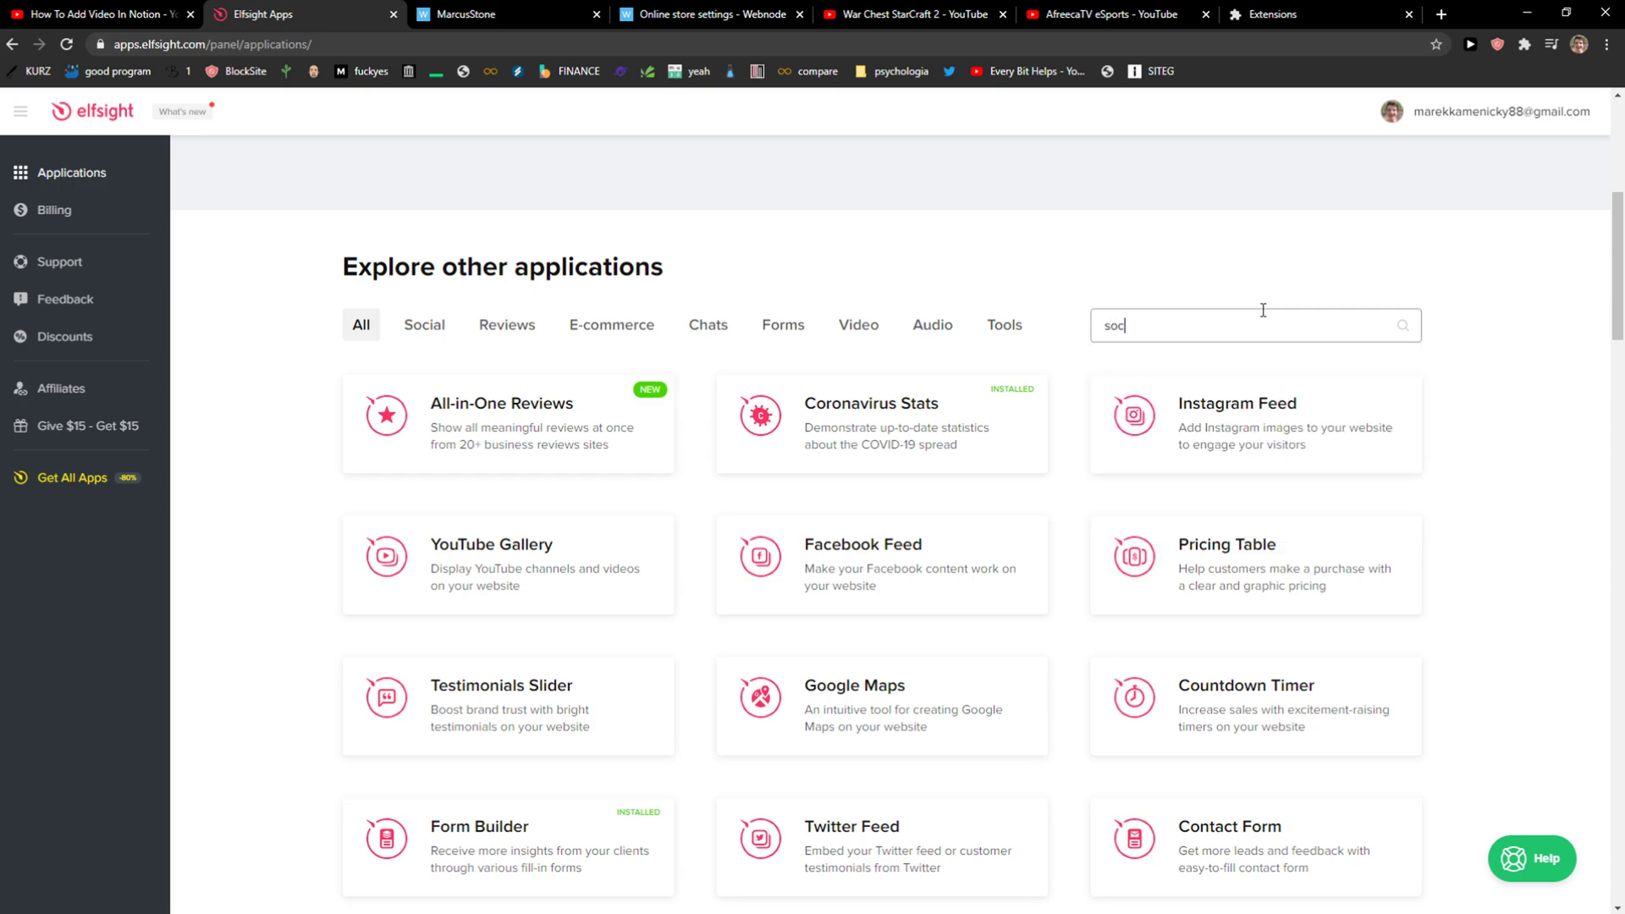
pyautogui.write('ial')
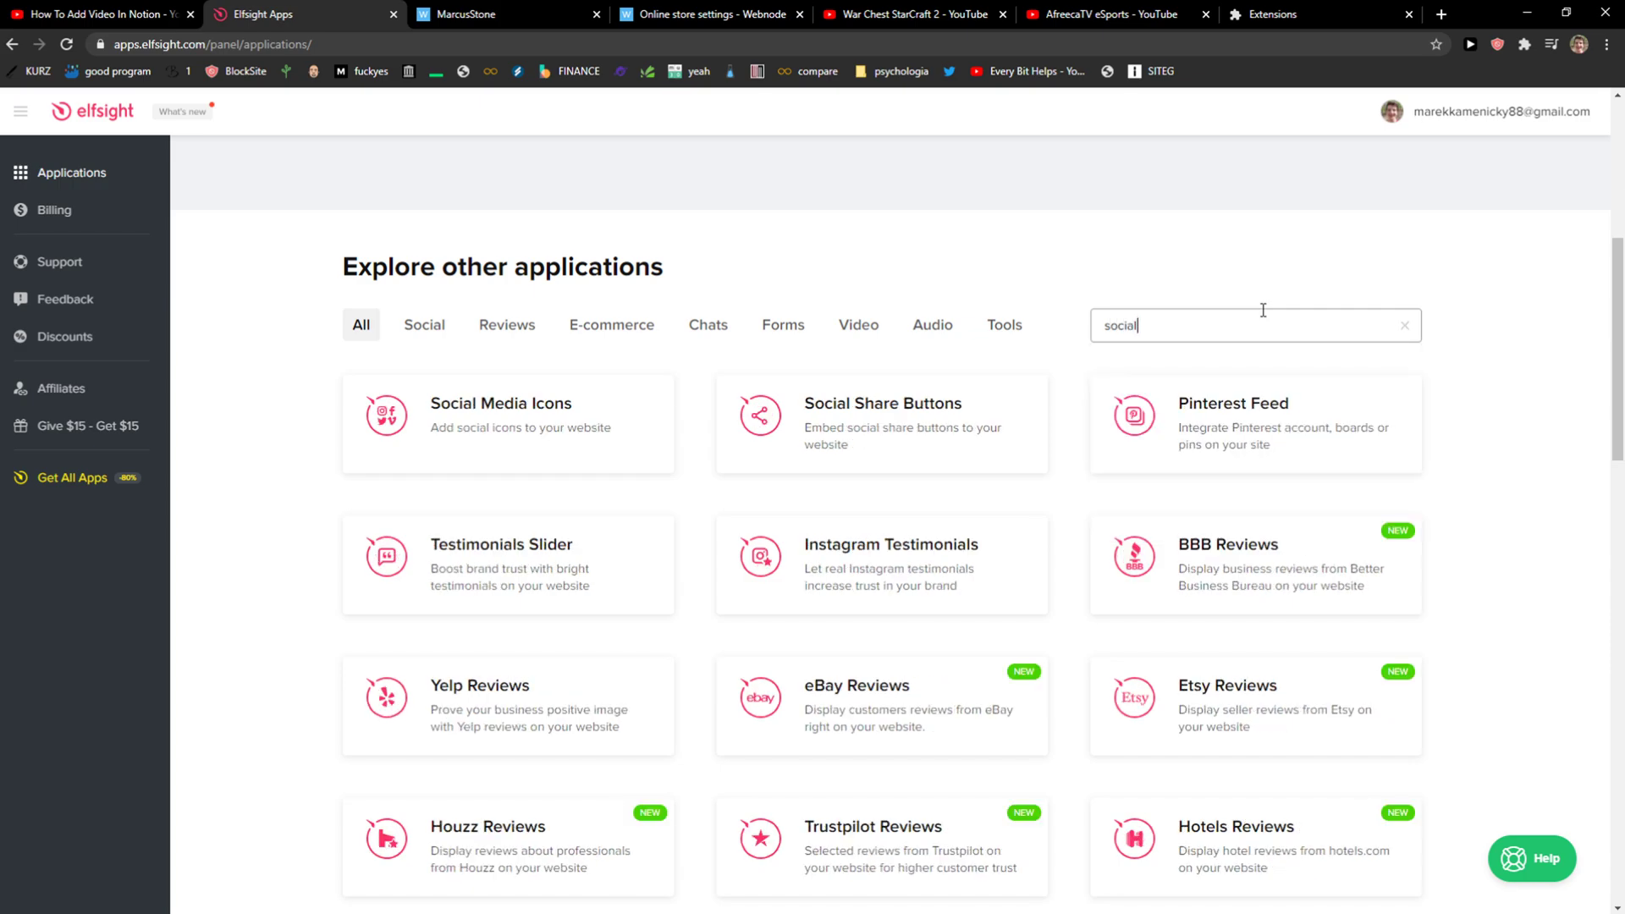
# Create a Social Media Icons widget, comparing the White Icons and More Icons templates with Social Icons
pyautogui.click(508, 420)
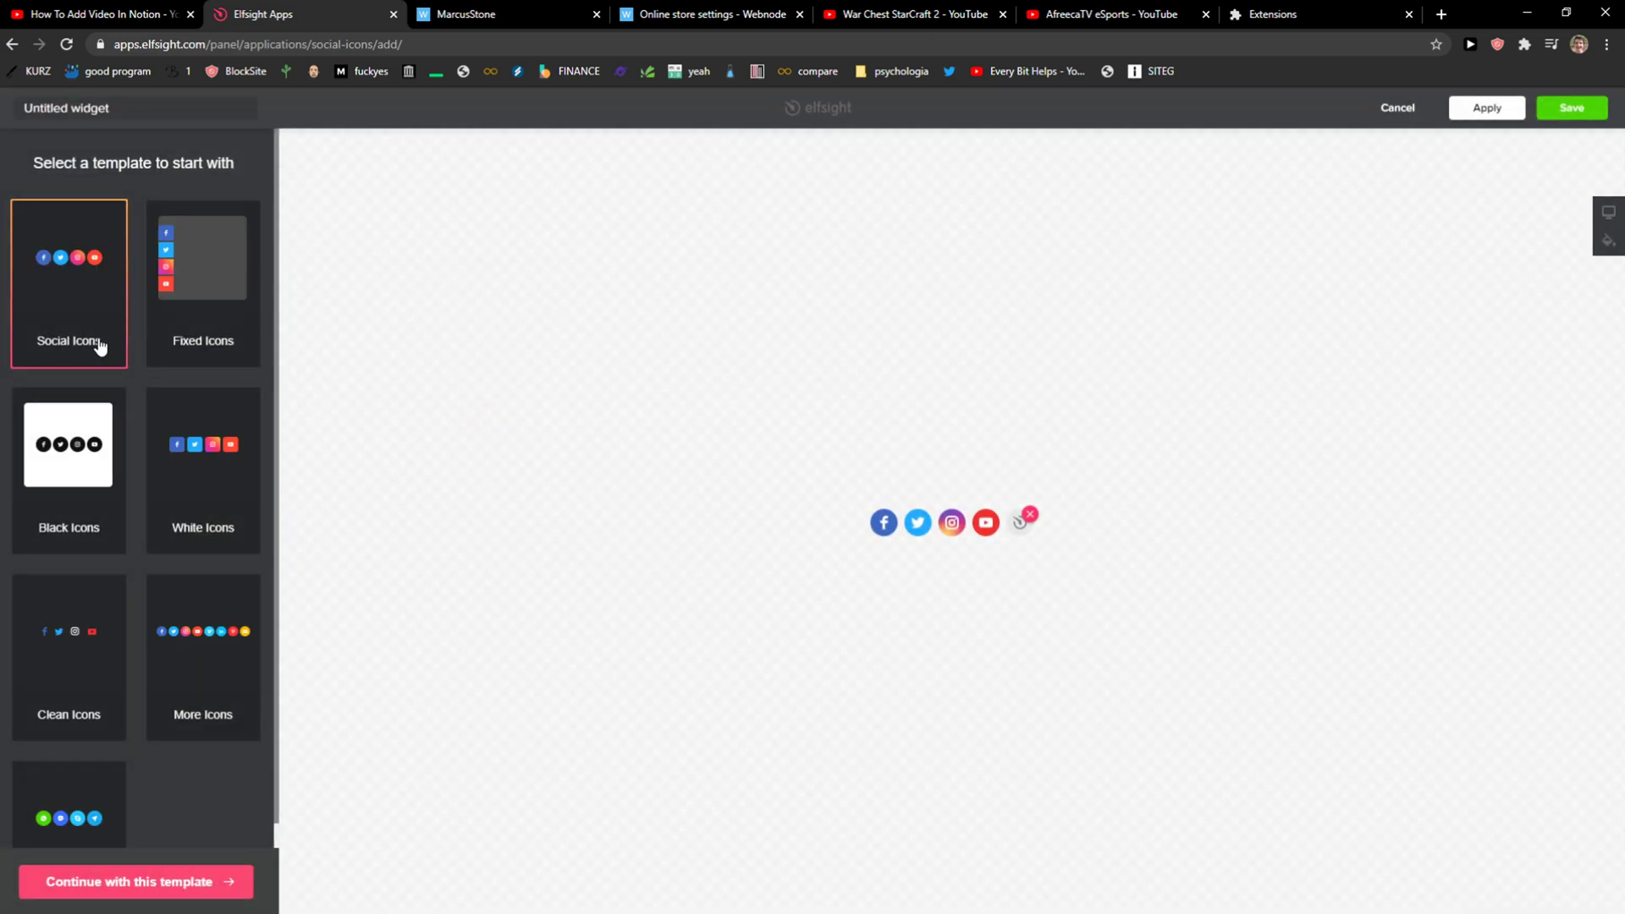
pyautogui.click(209, 543)
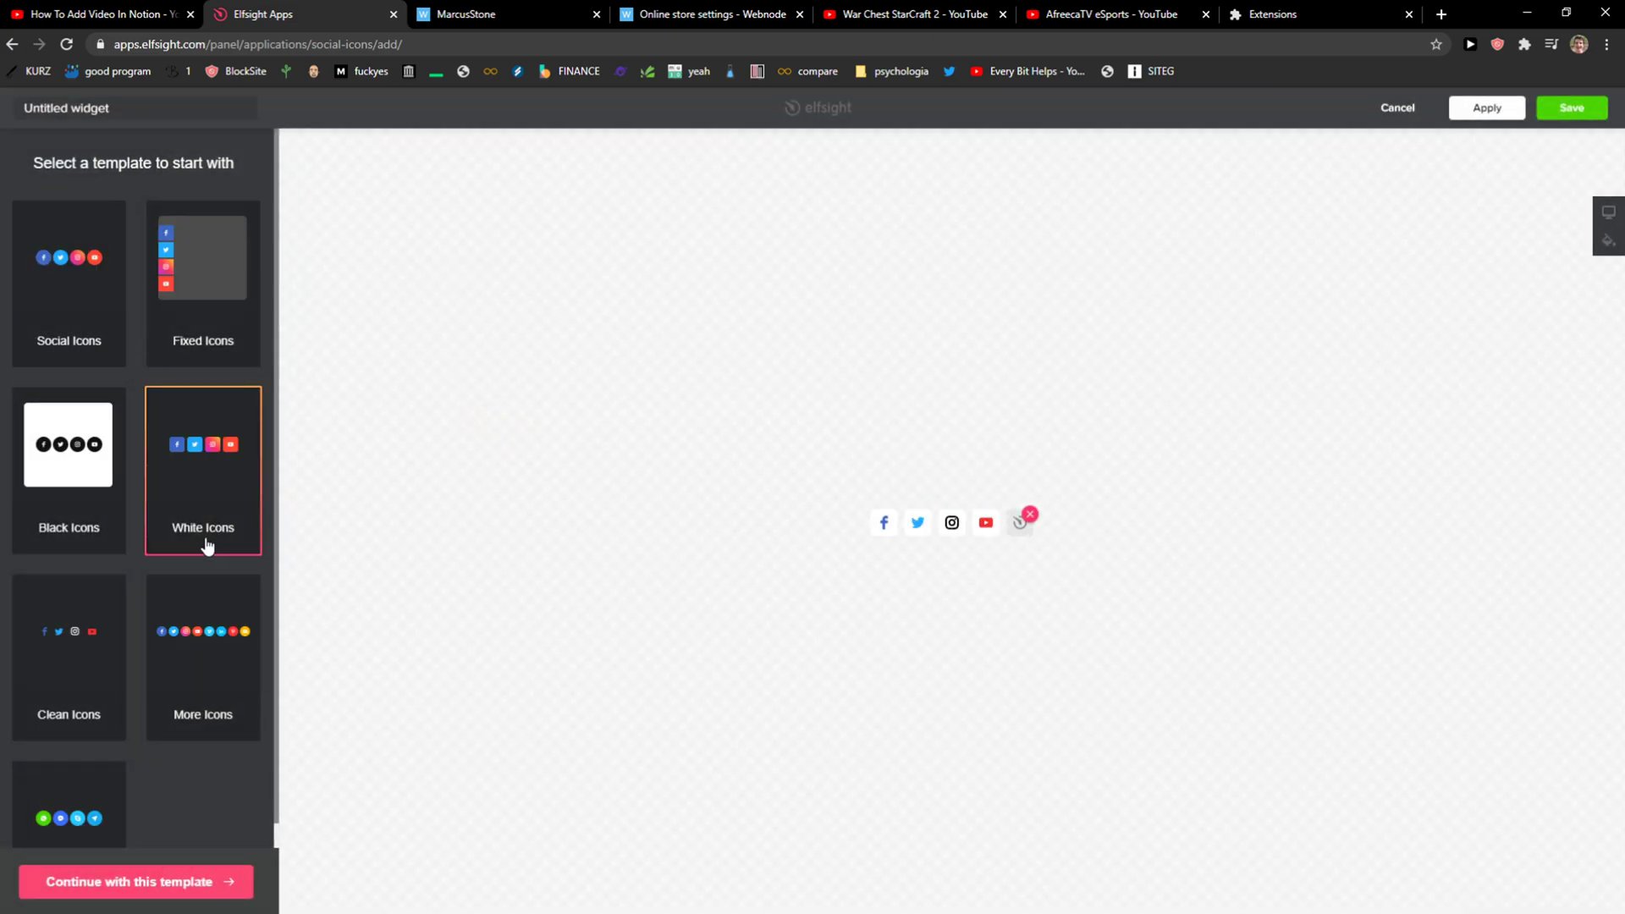
pyautogui.click(94, 341)
pyautogui.click(190, 635)
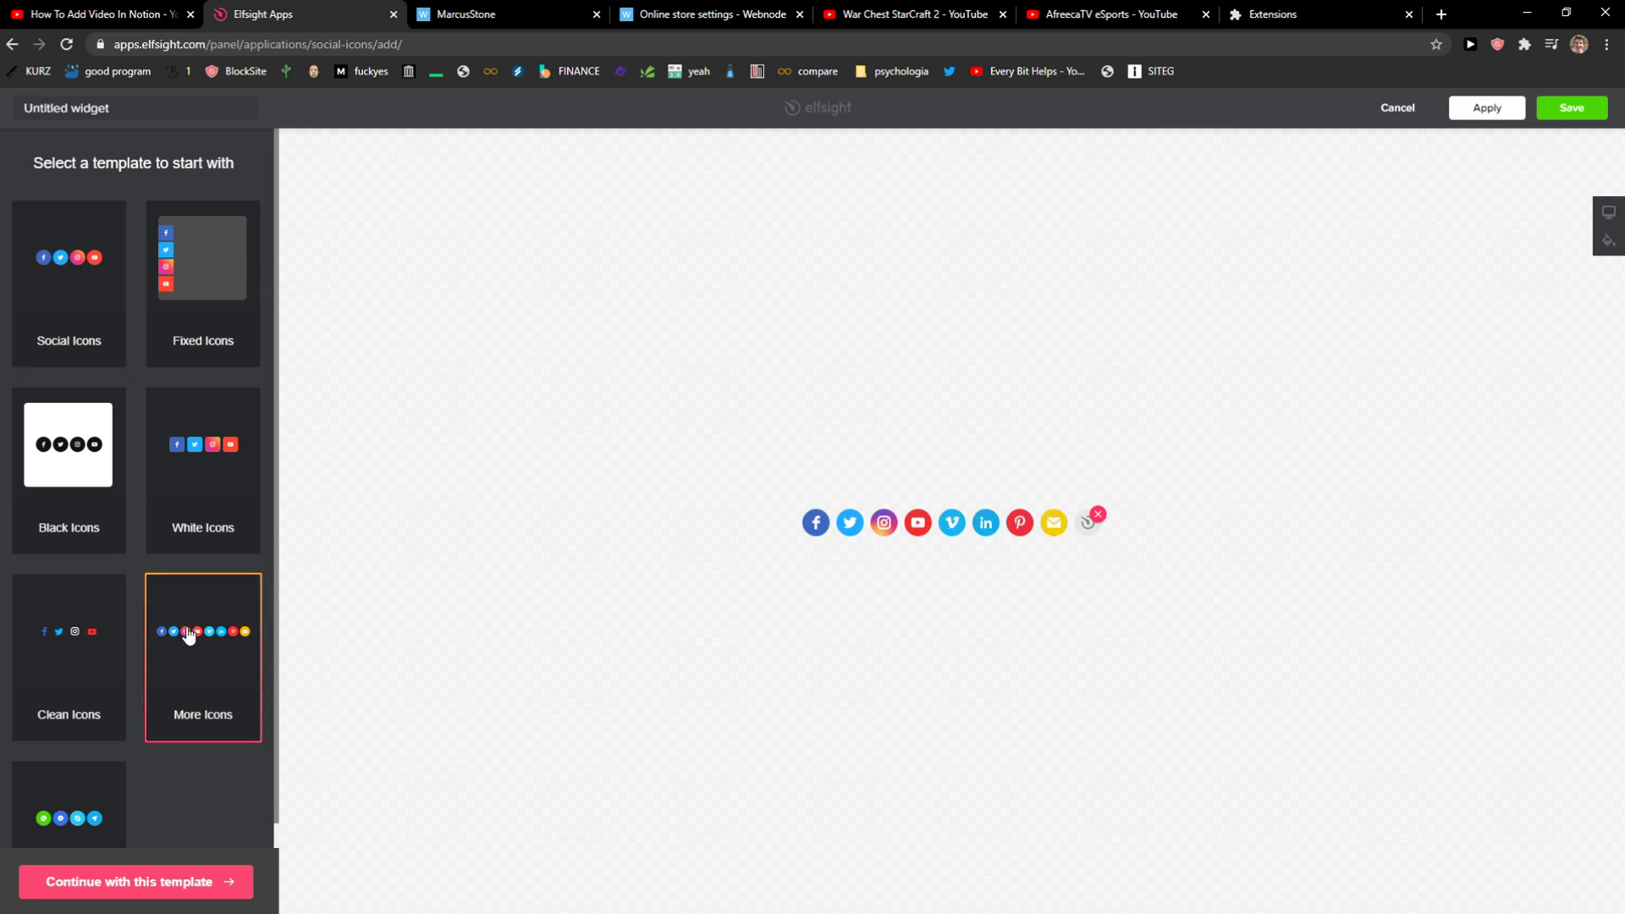
pyautogui.click(89, 324)
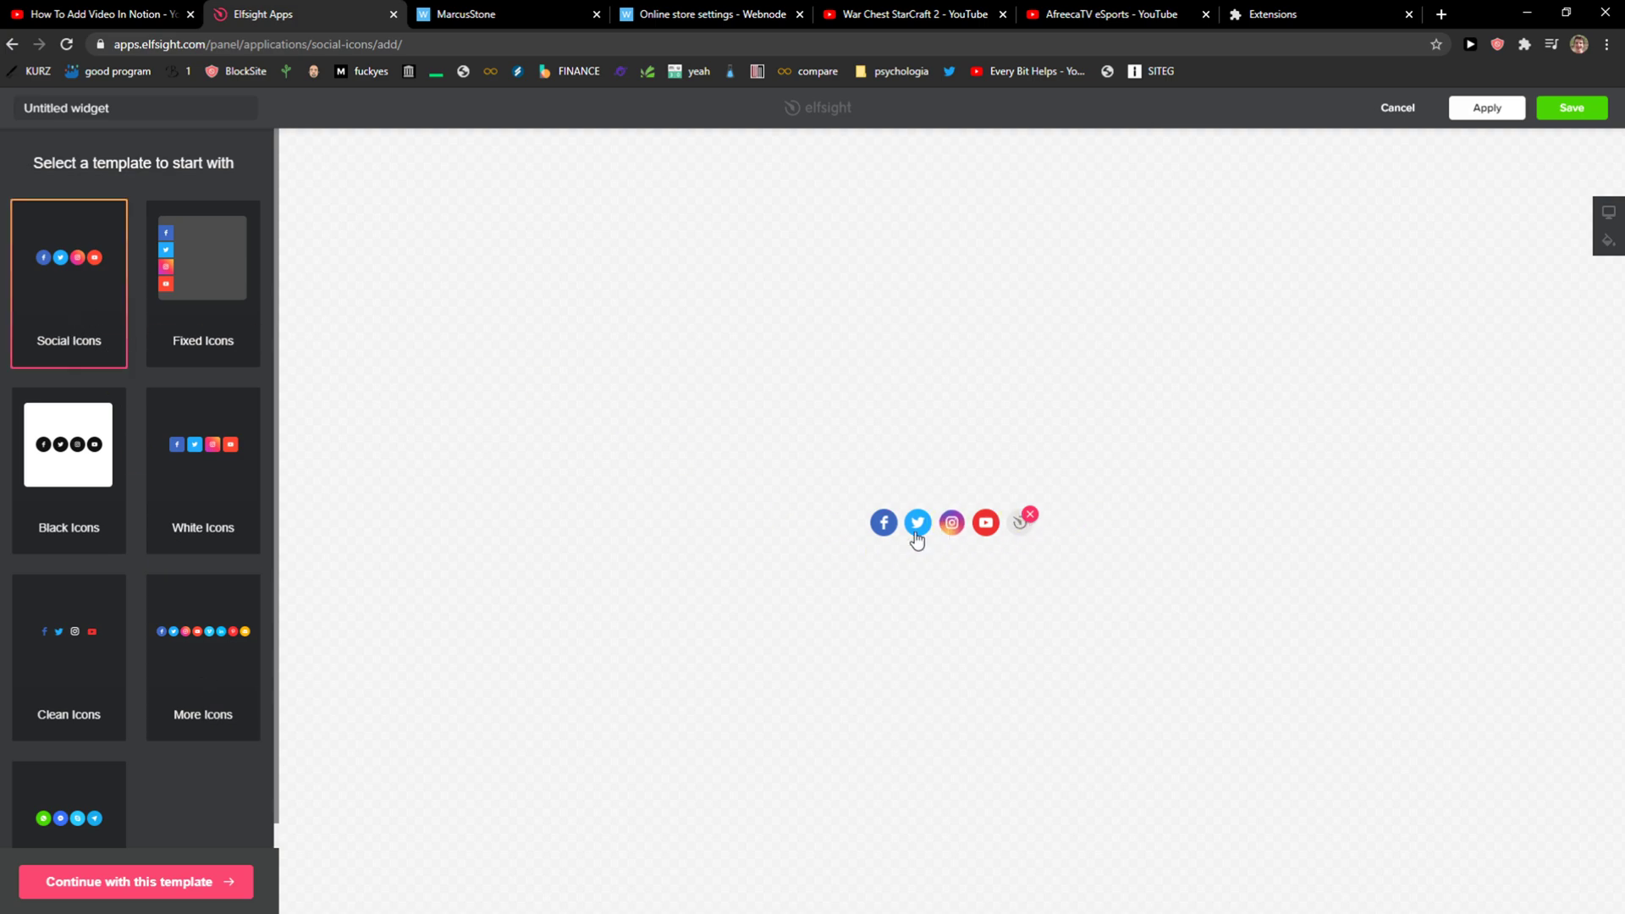
# Continue with the Social Icons template and look over the facebook icon's settings
pyautogui.click(136, 881)
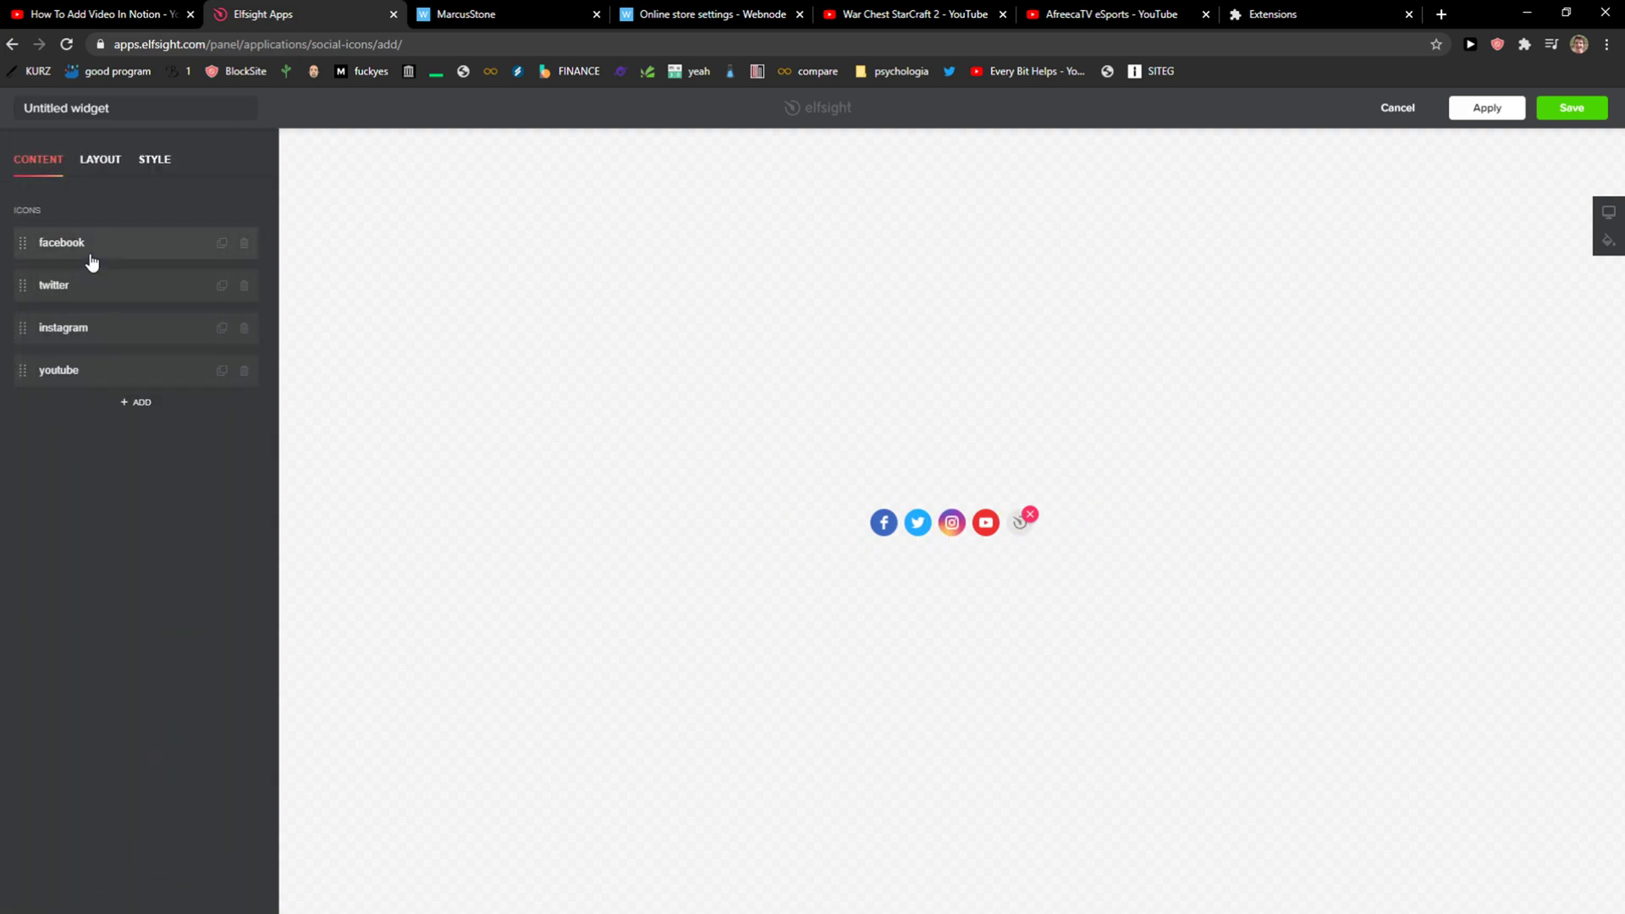
pyautogui.click(90, 253)
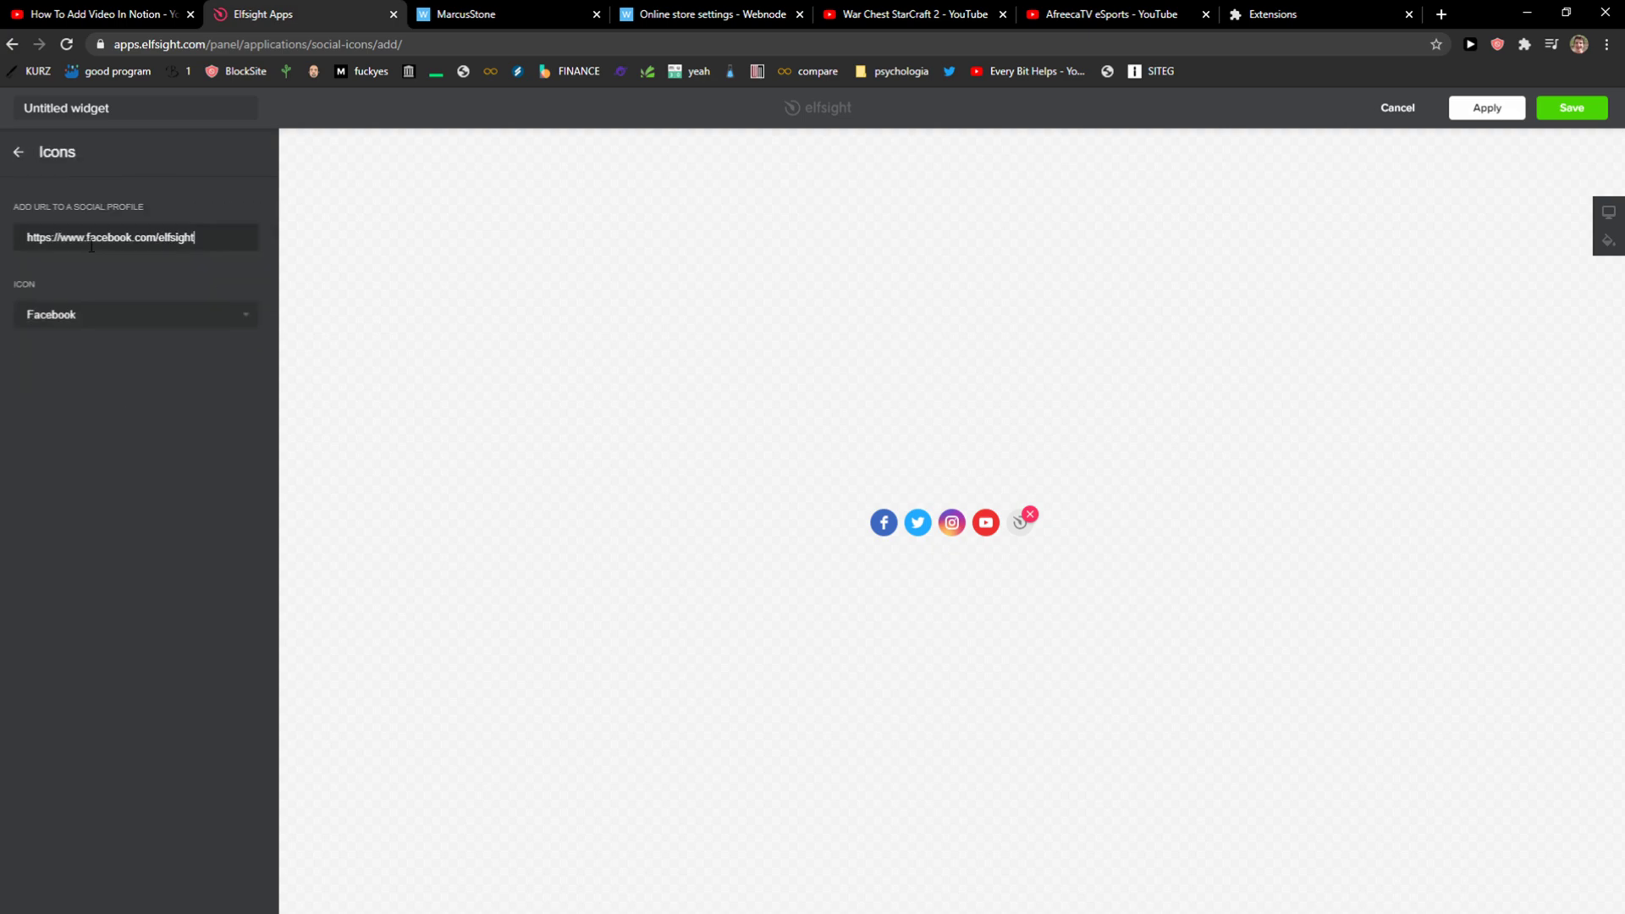
pyautogui.click(14, 155)
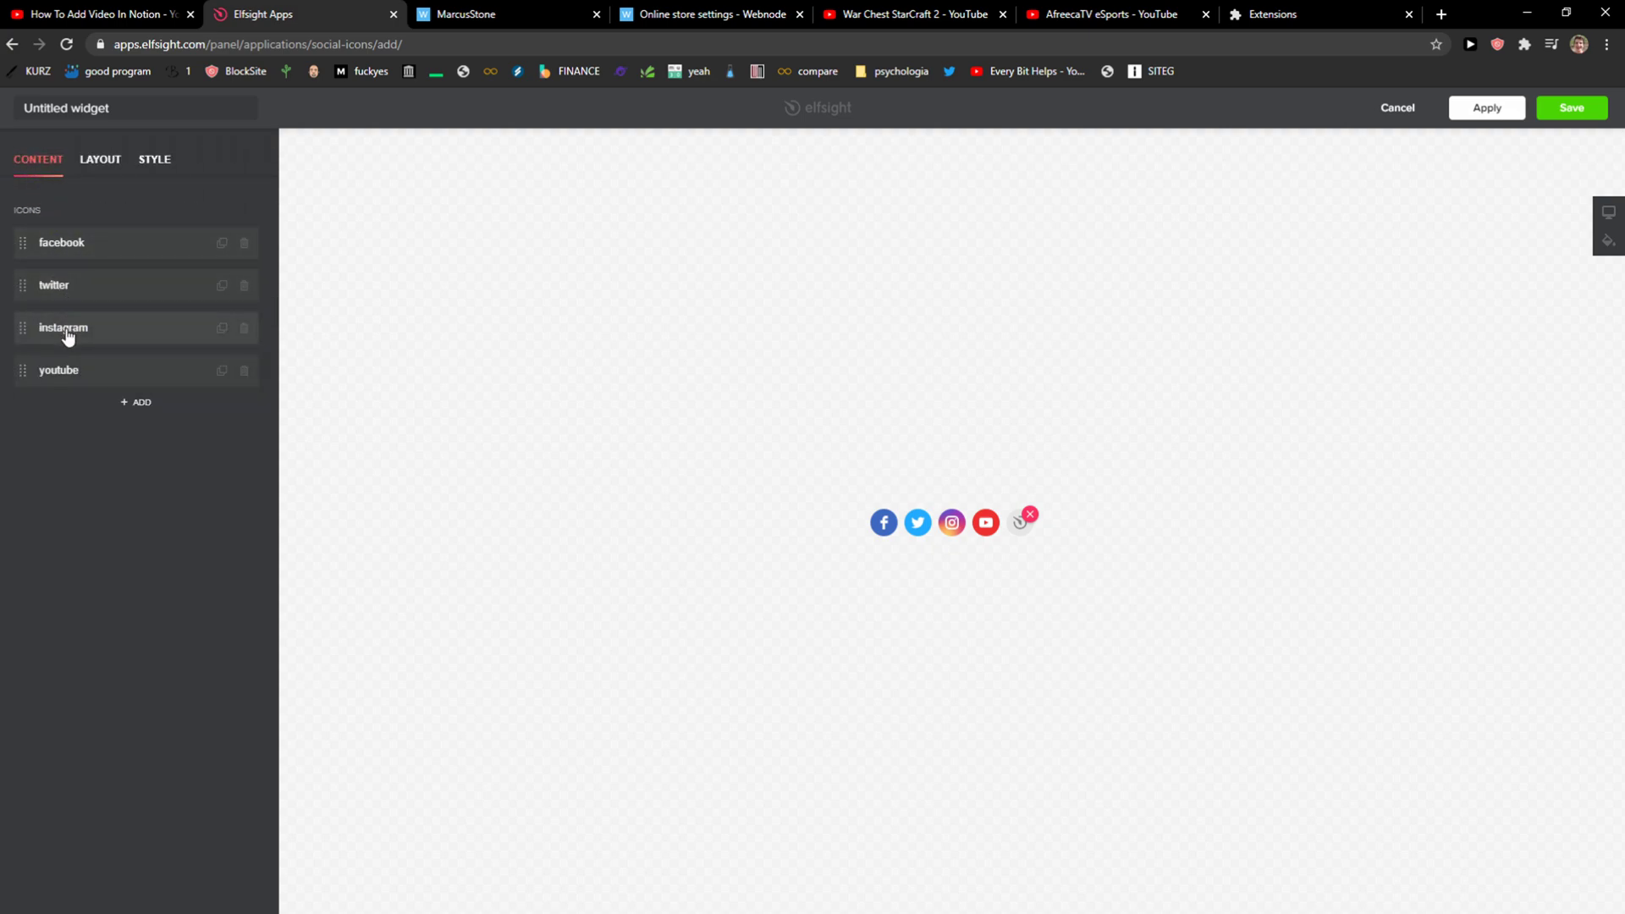
# Make the icons 48px with white symbols on native backgrounds, and save the widget
pyautogui.click(121, 164)
pyautogui.click(137, 240)
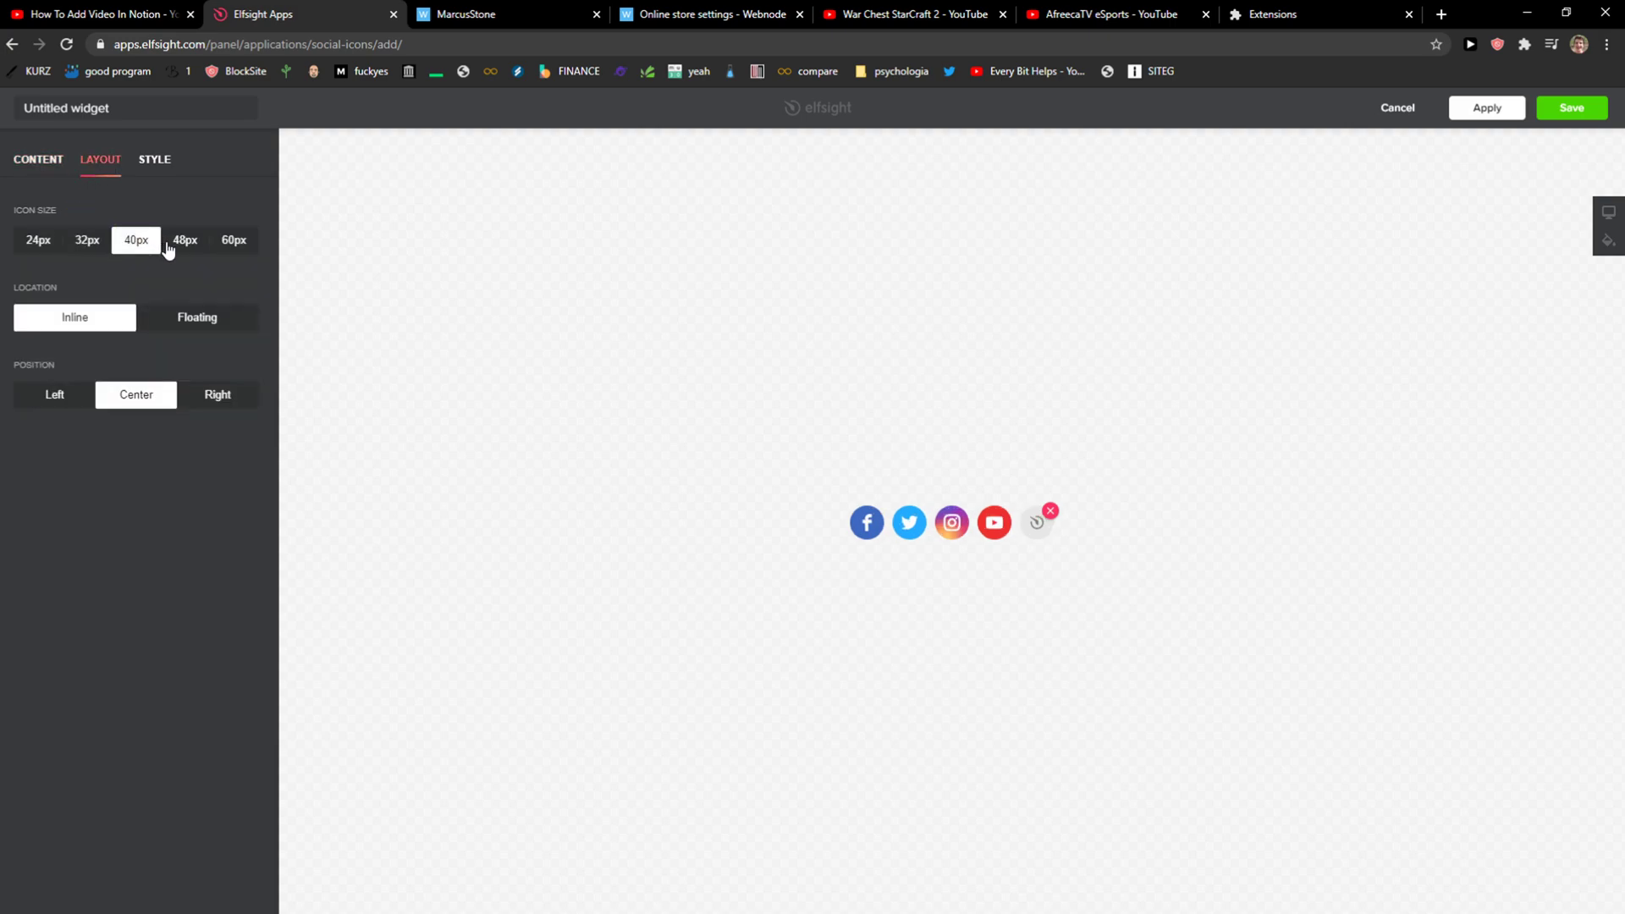
pyautogui.click(165, 164)
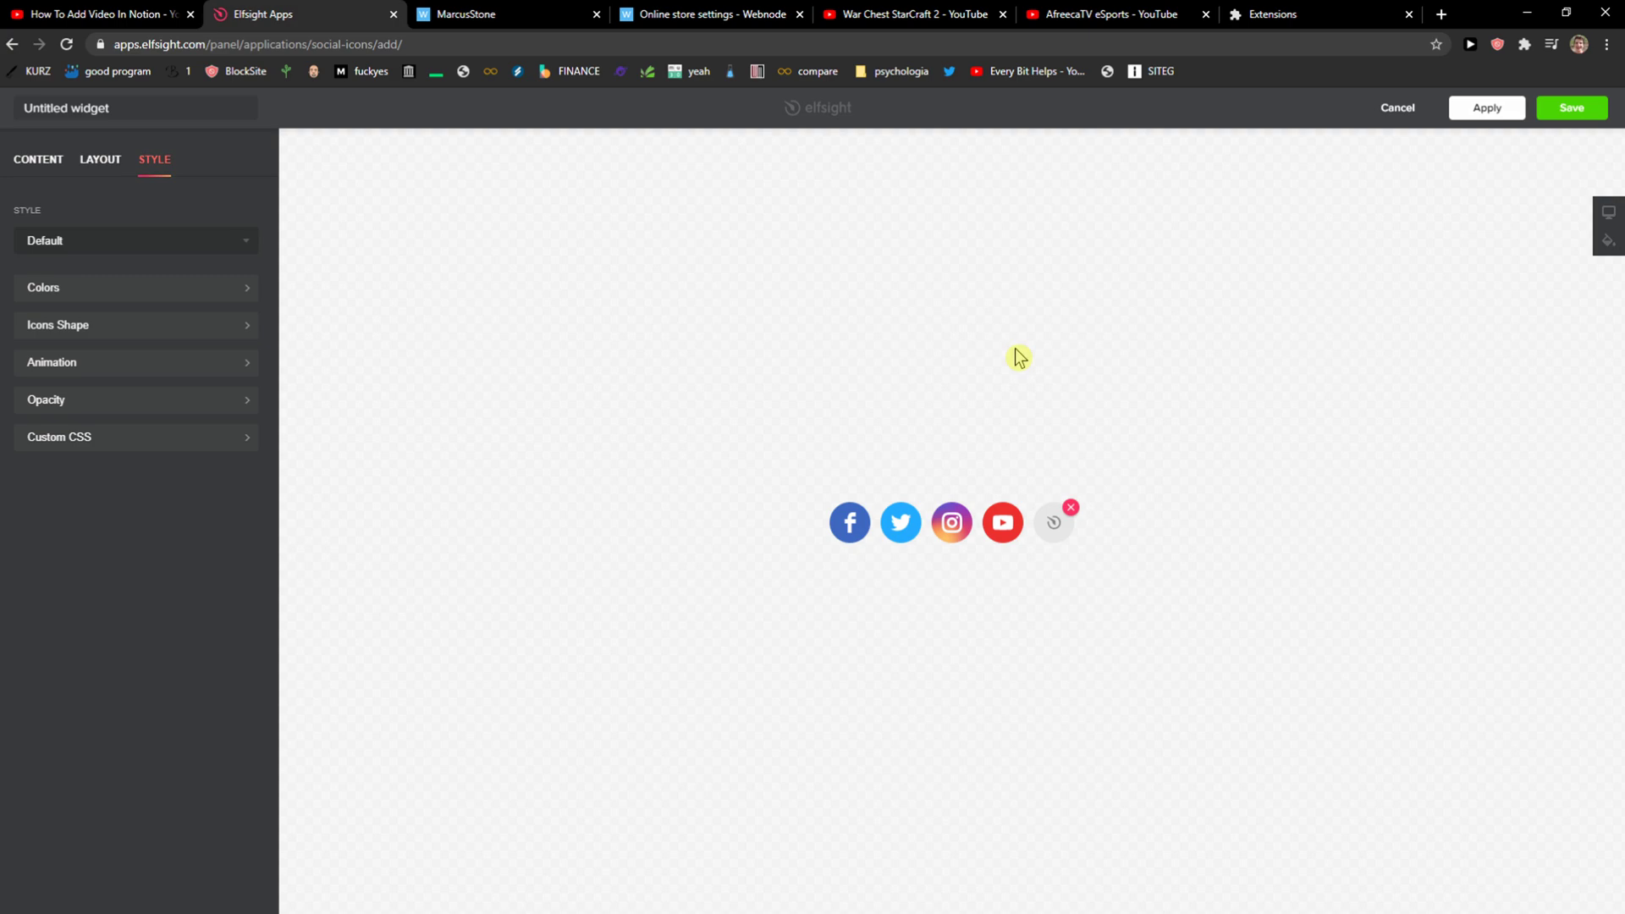
pyautogui.click(174, 296)
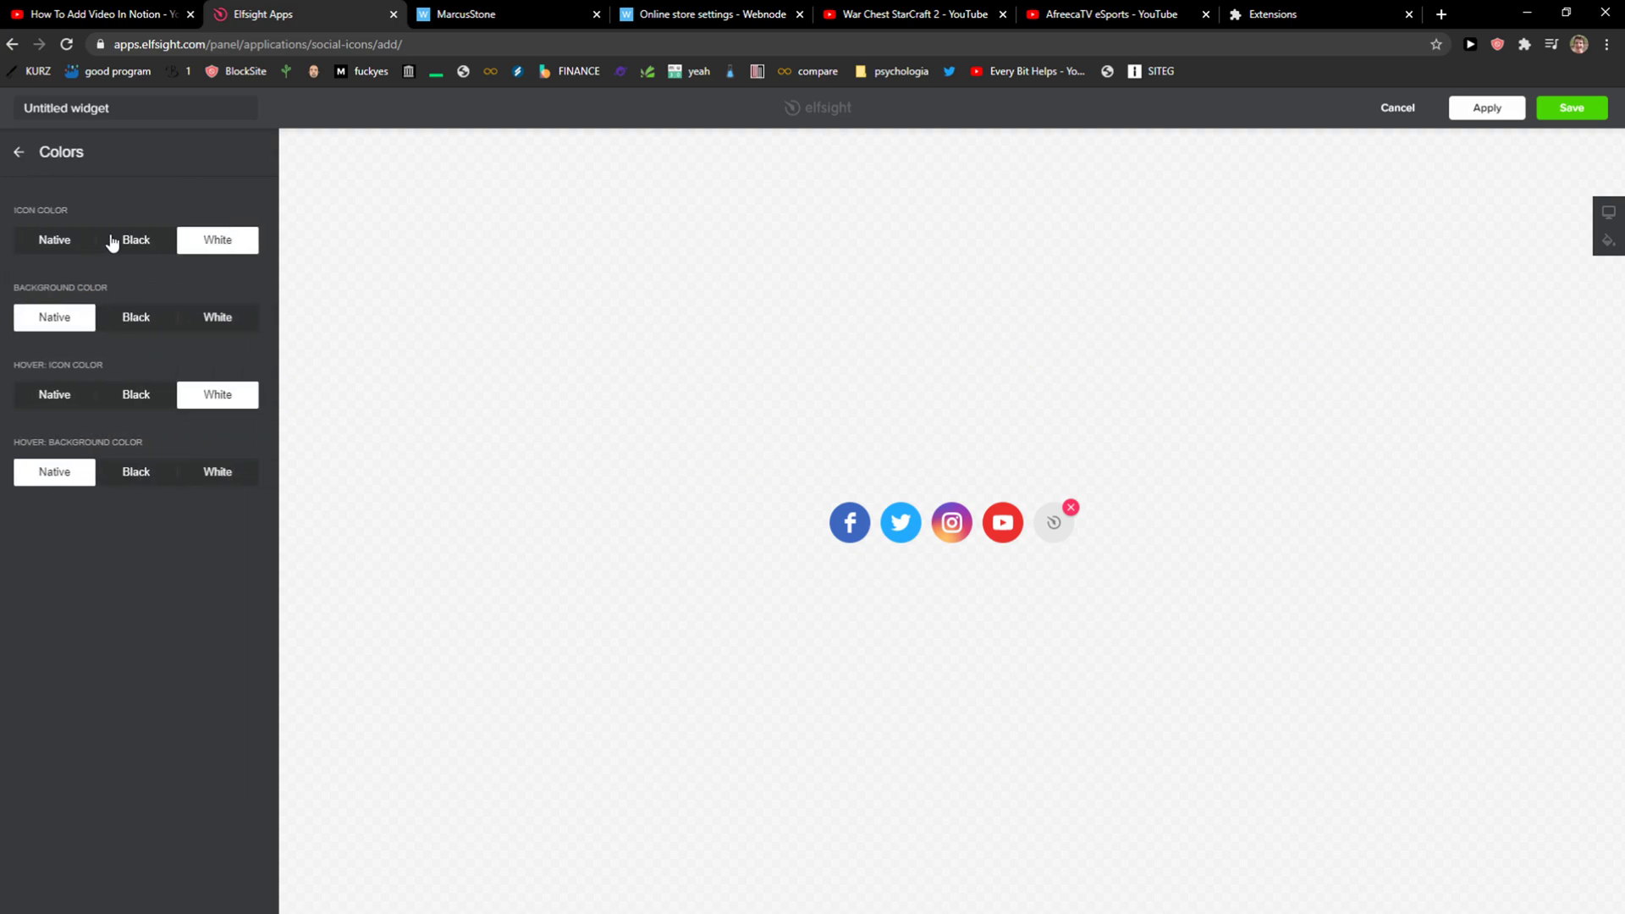
pyautogui.click(121, 239)
pyautogui.click(213, 241)
pyautogui.click(70, 244)
pyautogui.click(219, 242)
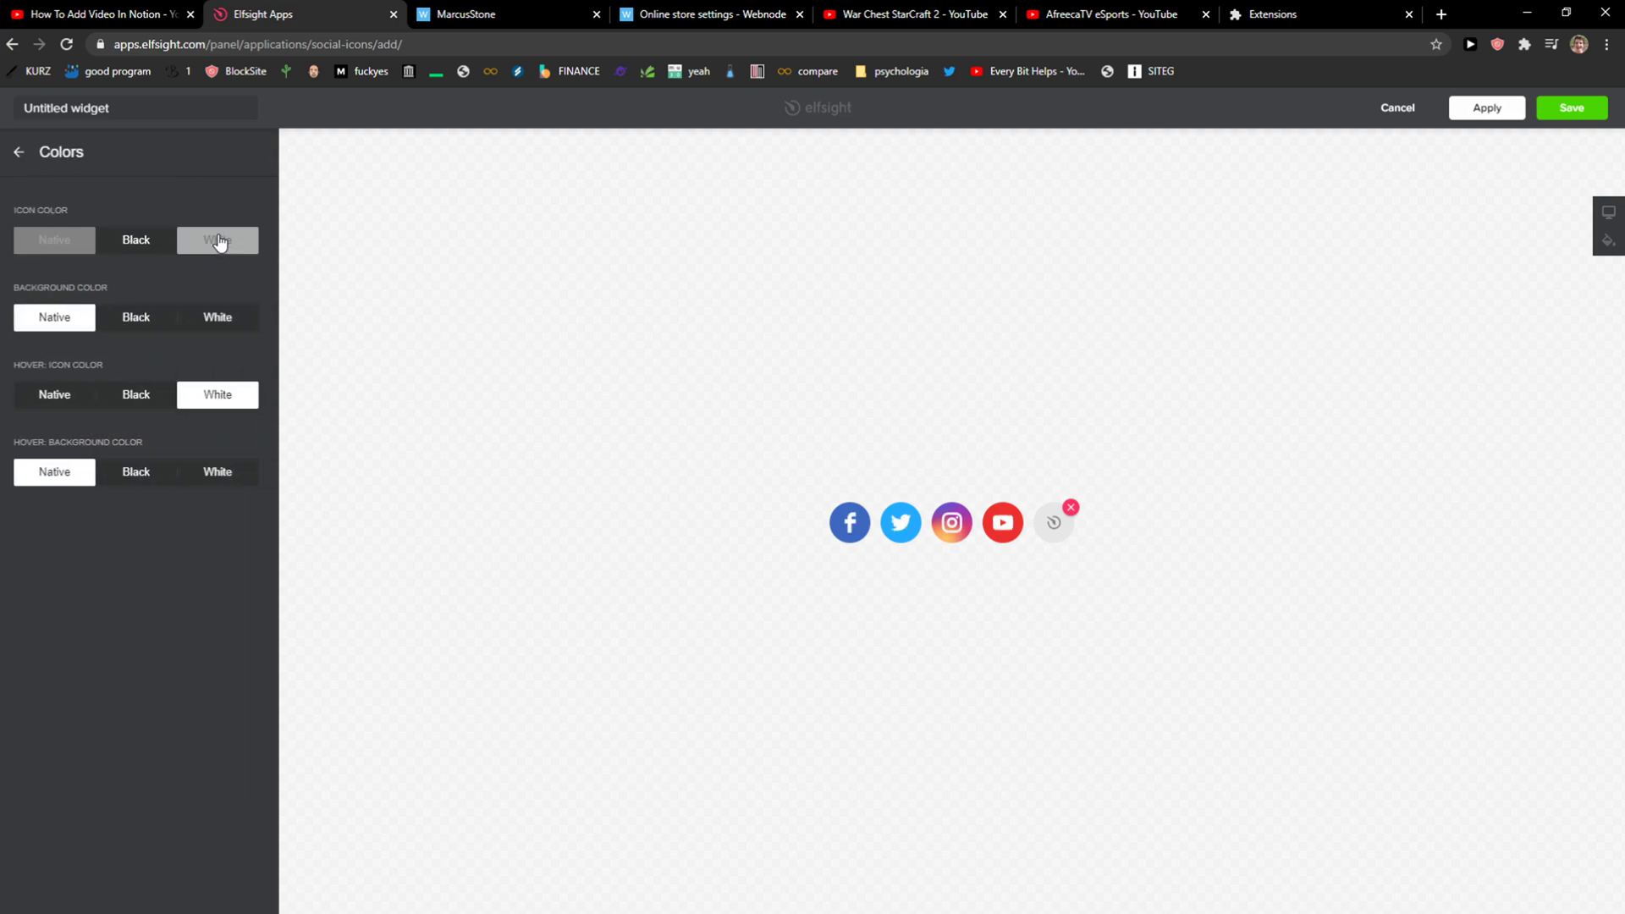
pyautogui.click(137, 316)
pyautogui.click(51, 319)
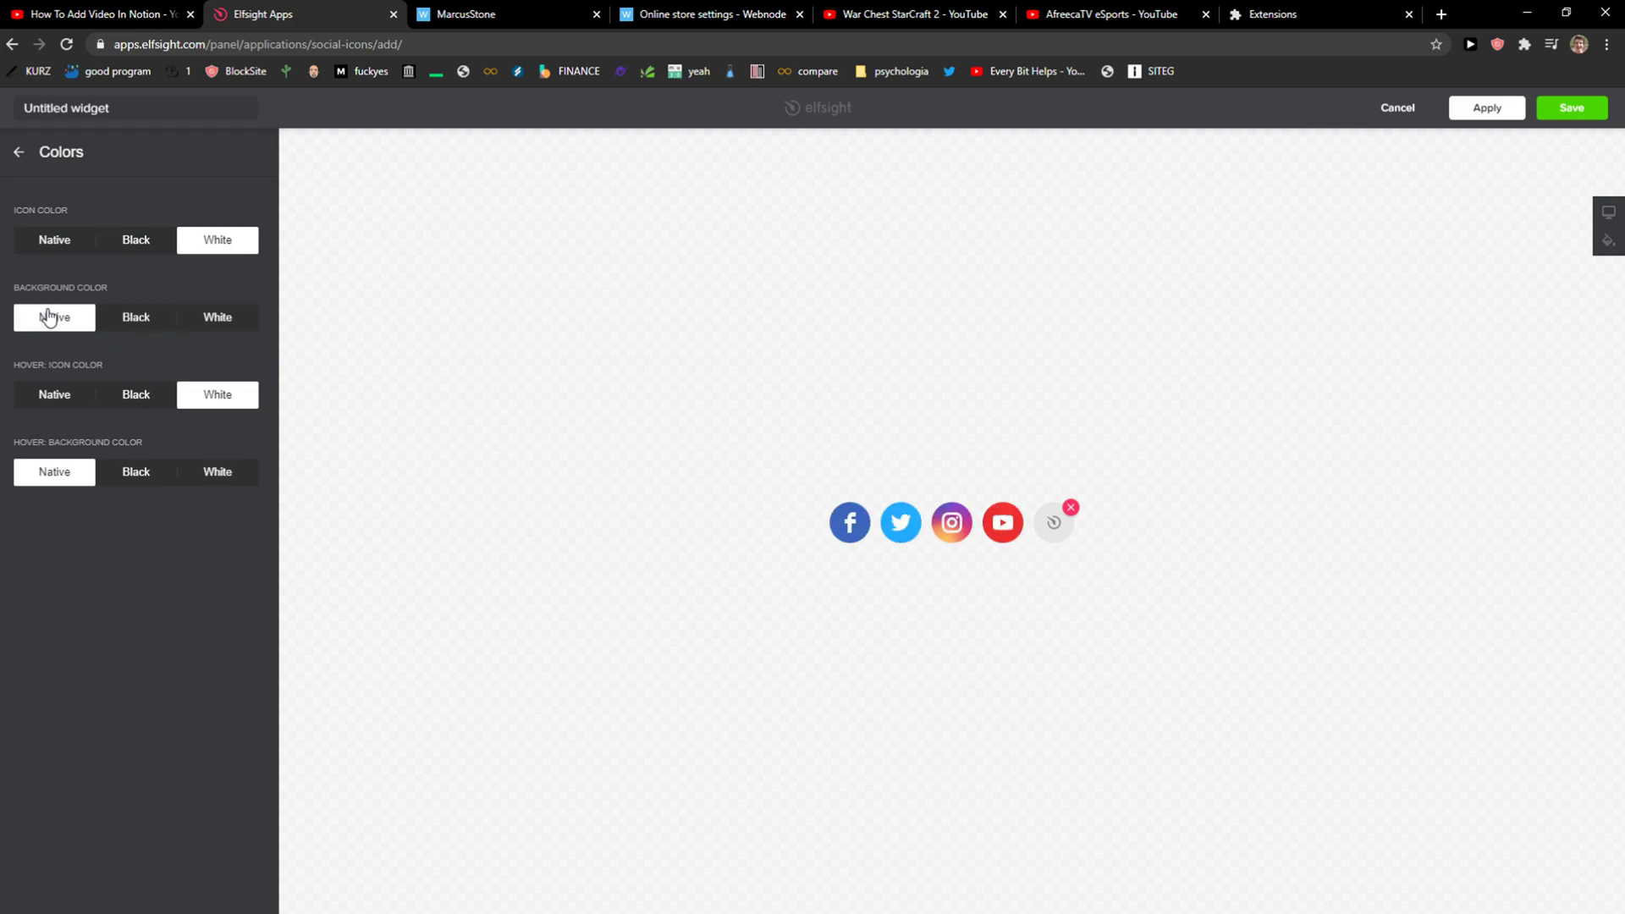
pyautogui.click(1555, 114)
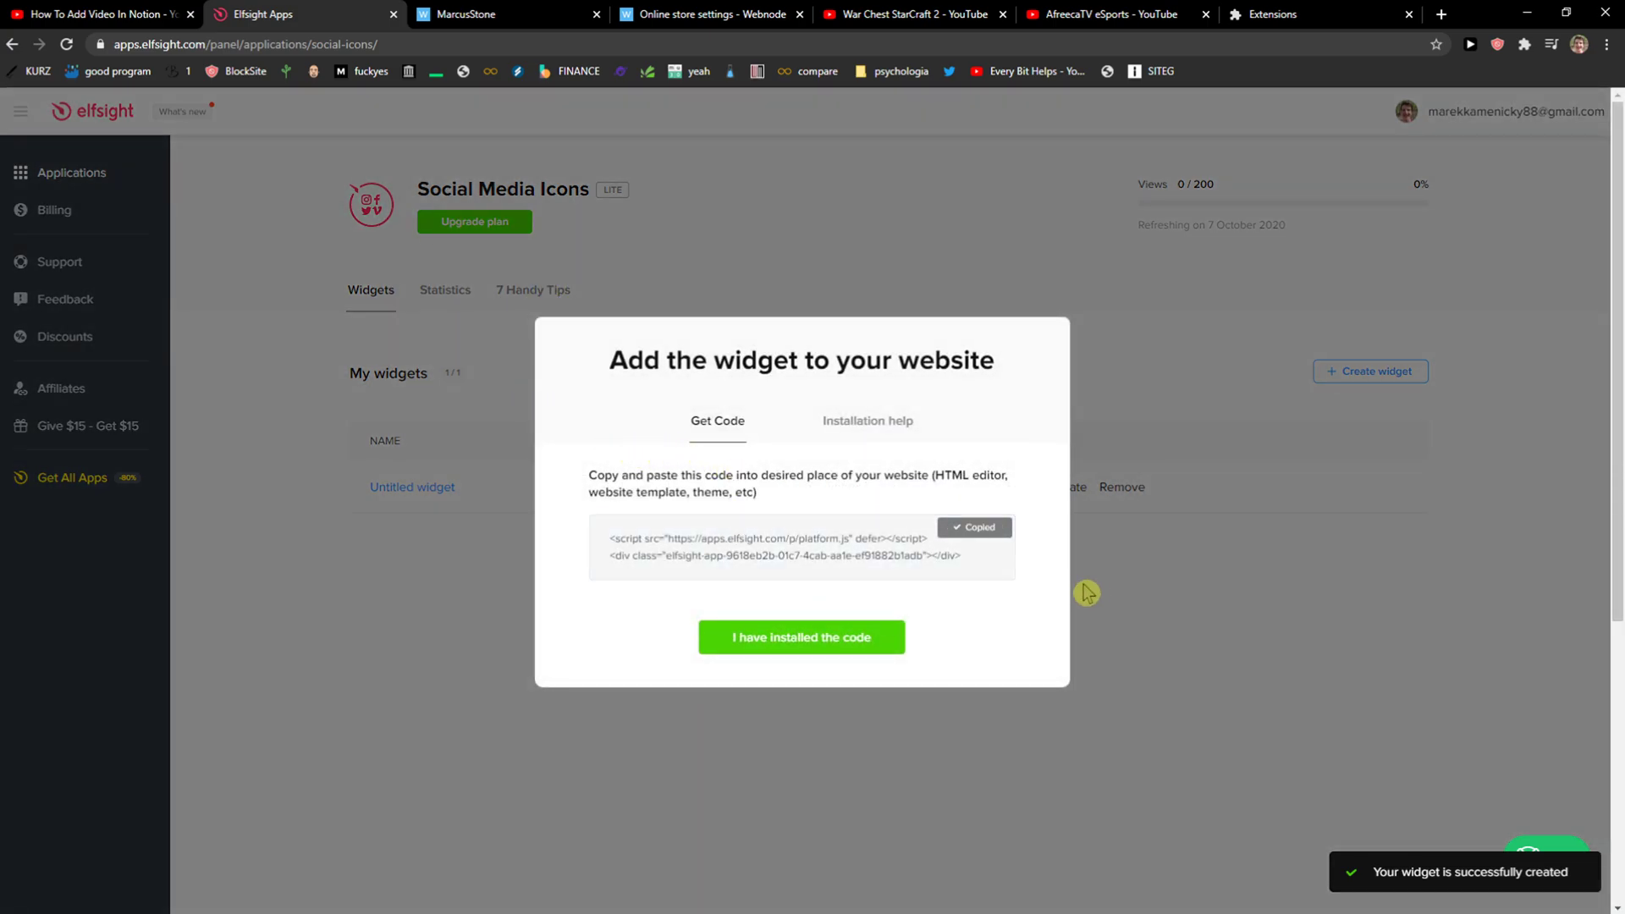
# Close the embed dialog, compare Single App and All Apps Pack pricing, then return to Webnode
pyautogui.click(1088, 588)
pyautogui.click(475, 221)
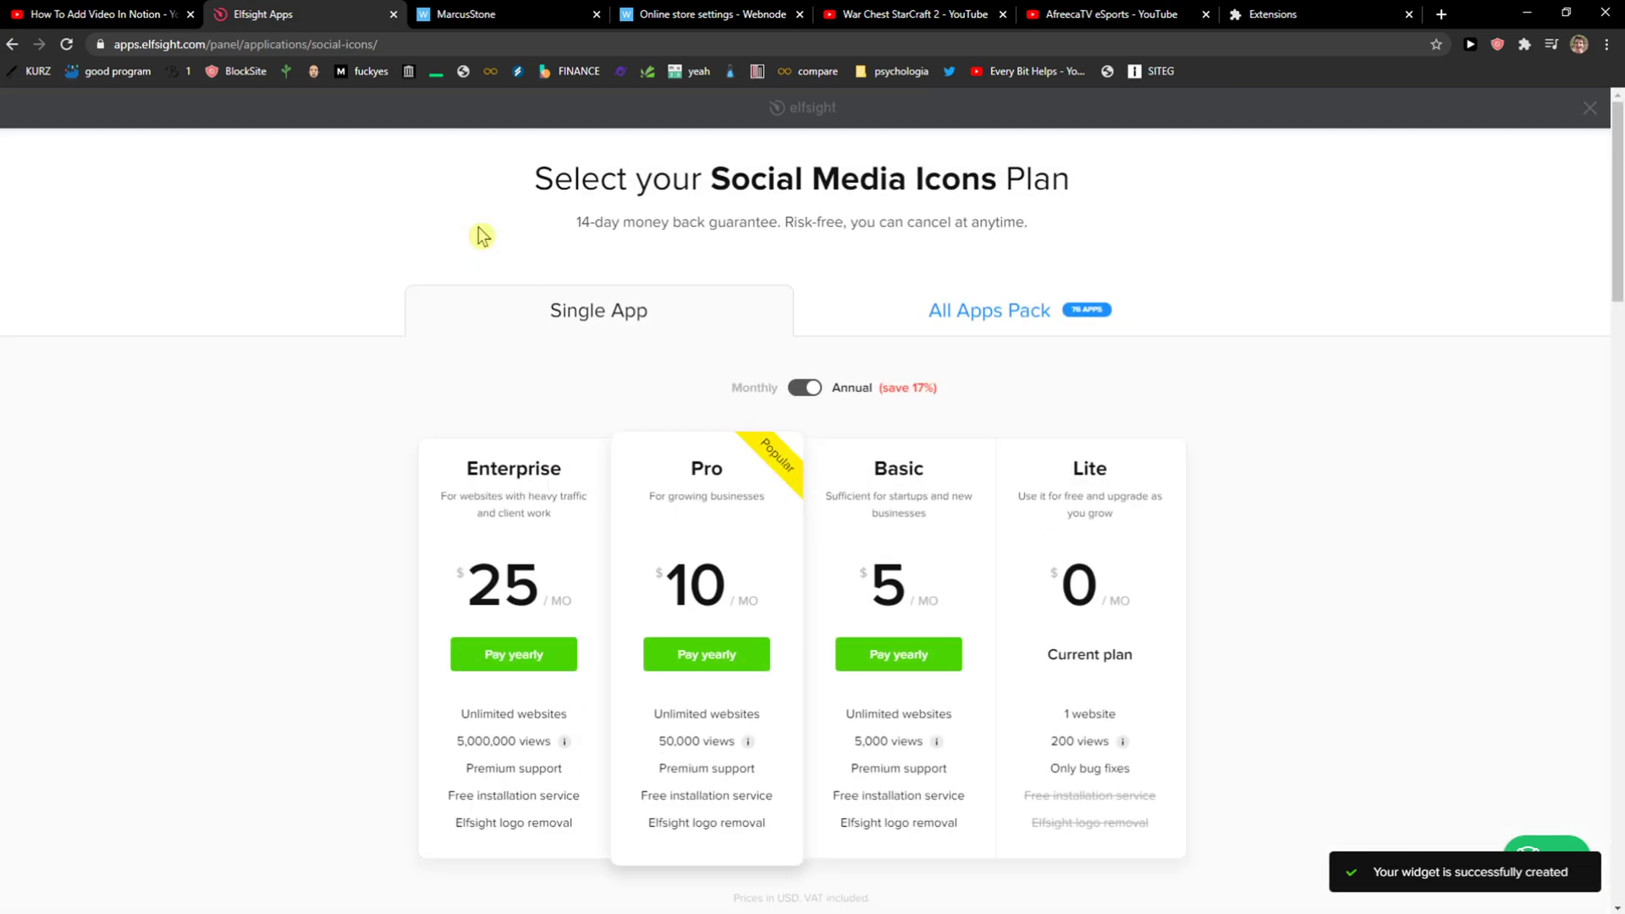
pyautogui.scroll(-1, 761, 432)
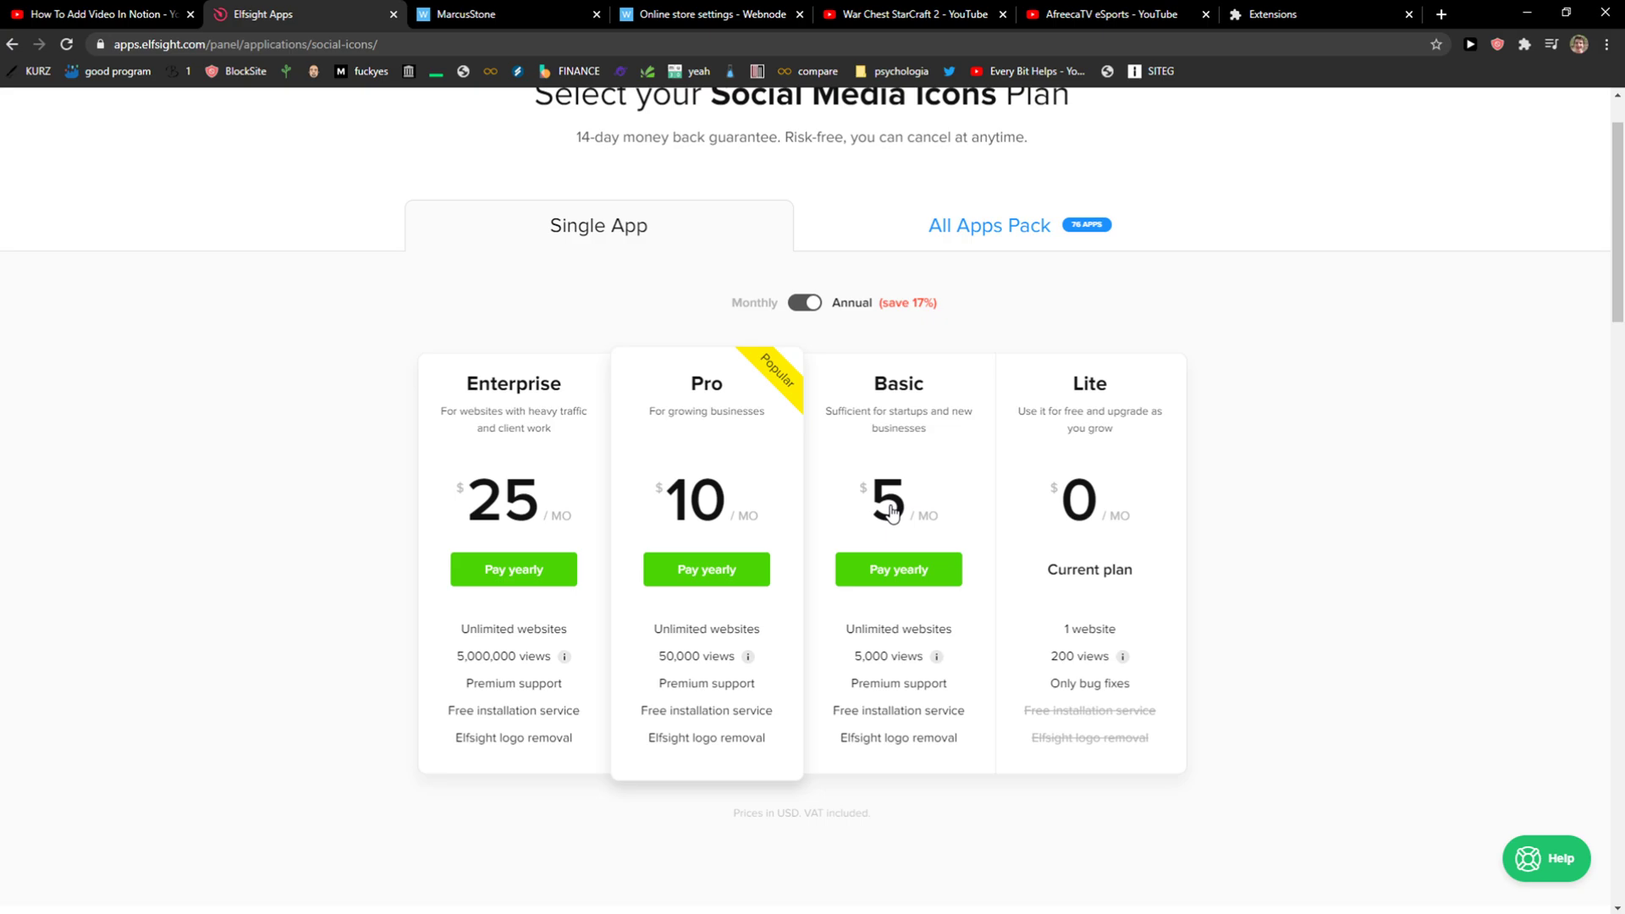
pyautogui.click(939, 229)
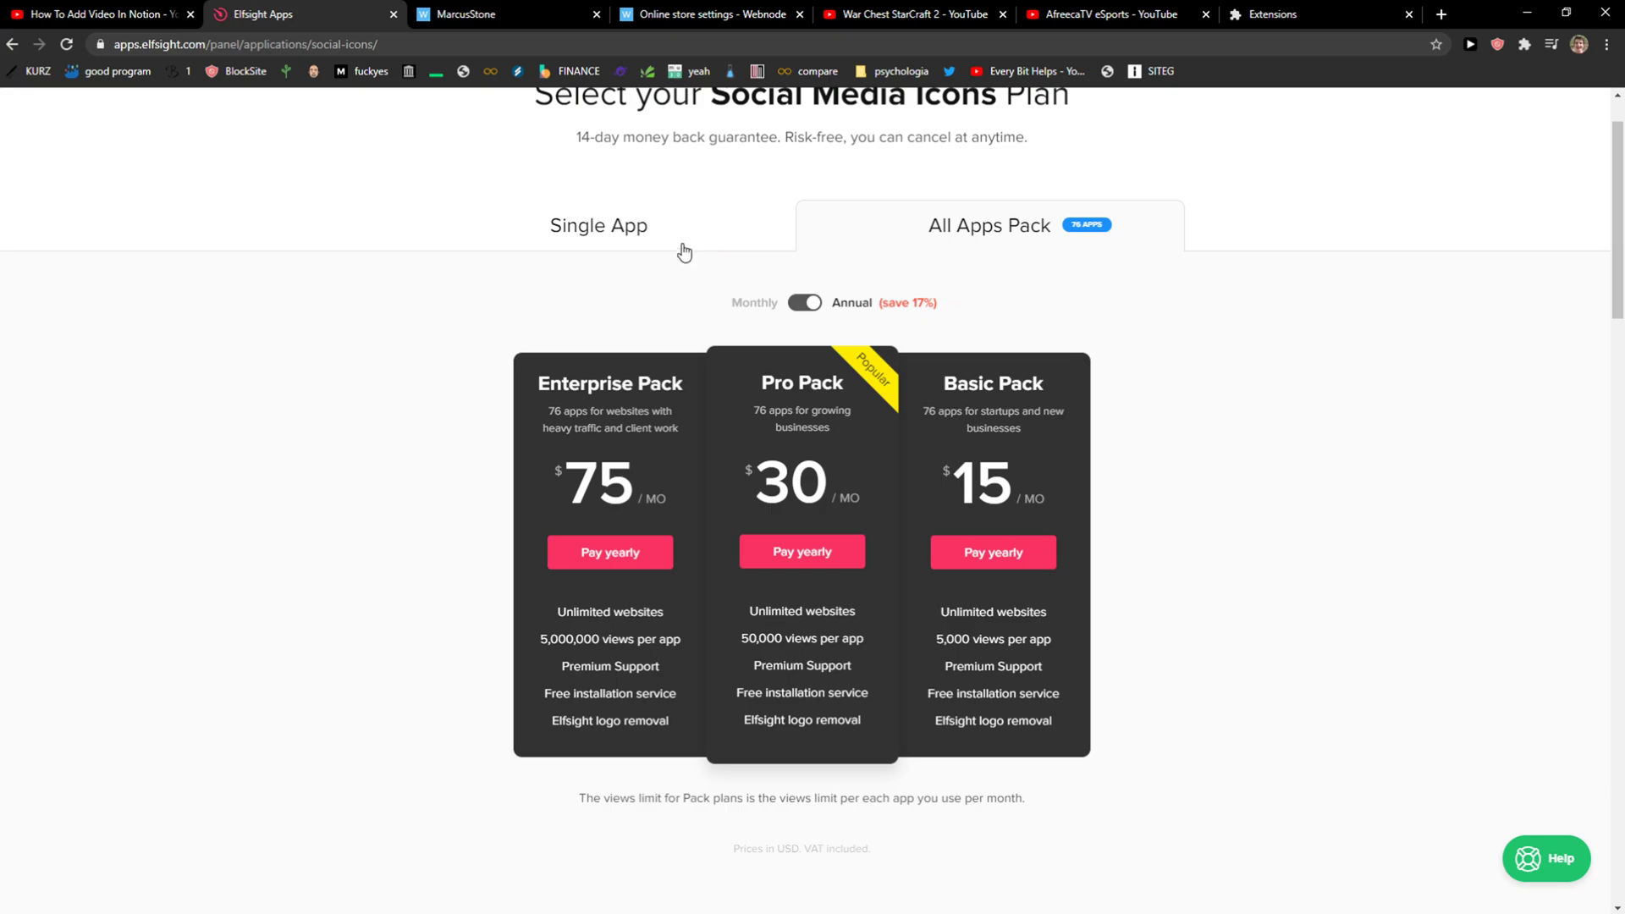
pyautogui.click(633, 245)
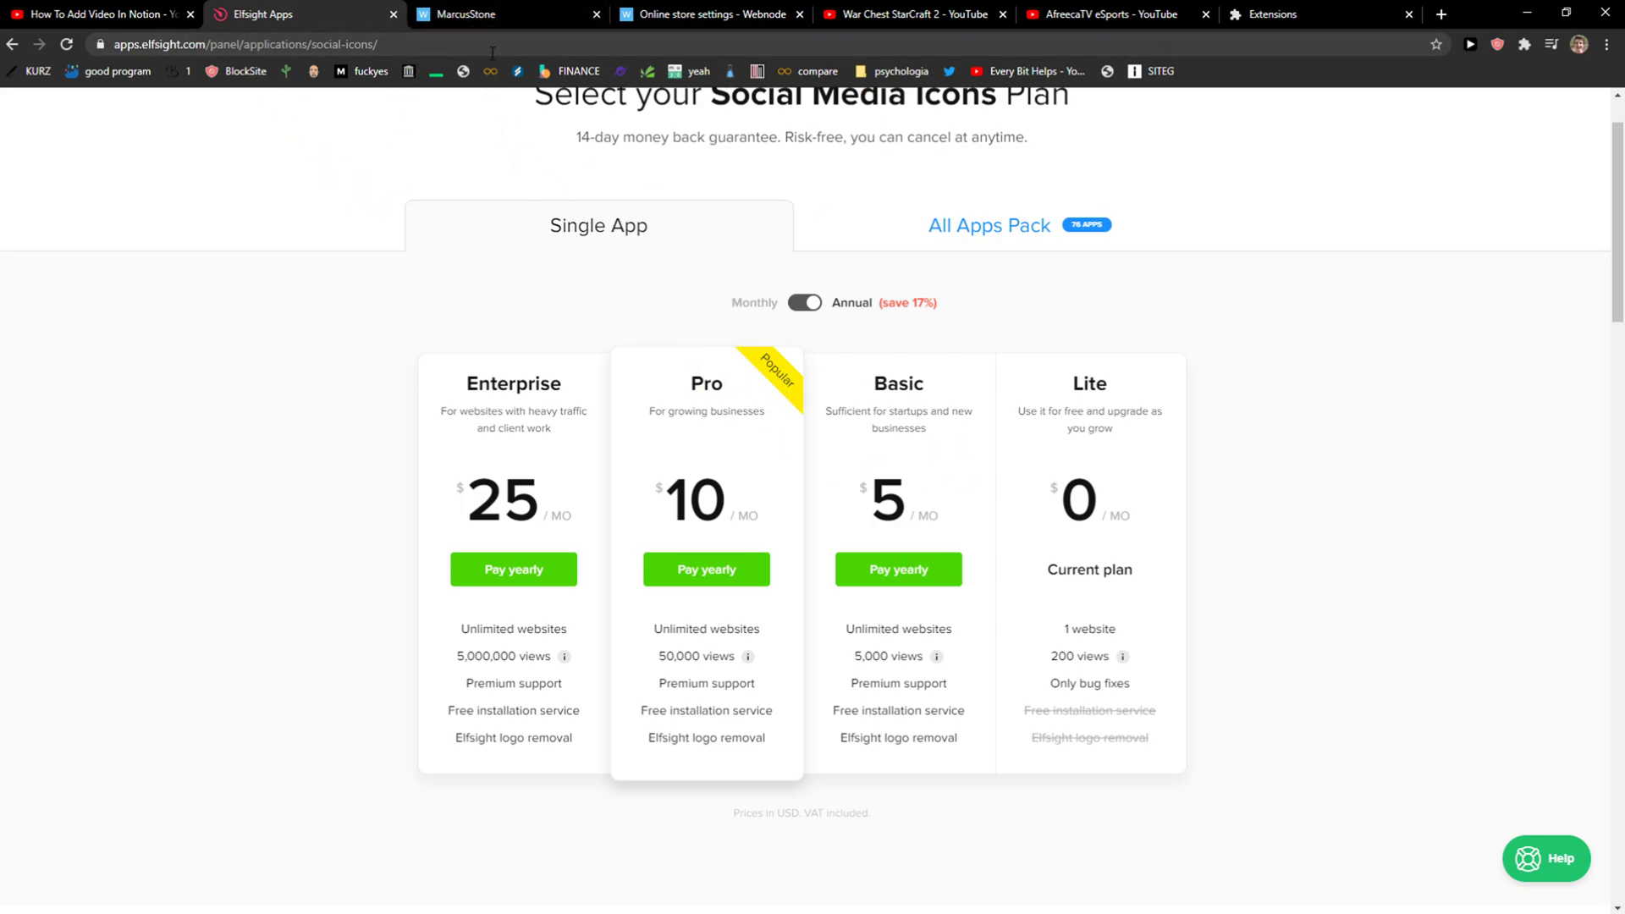
pyautogui.click(494, 15)
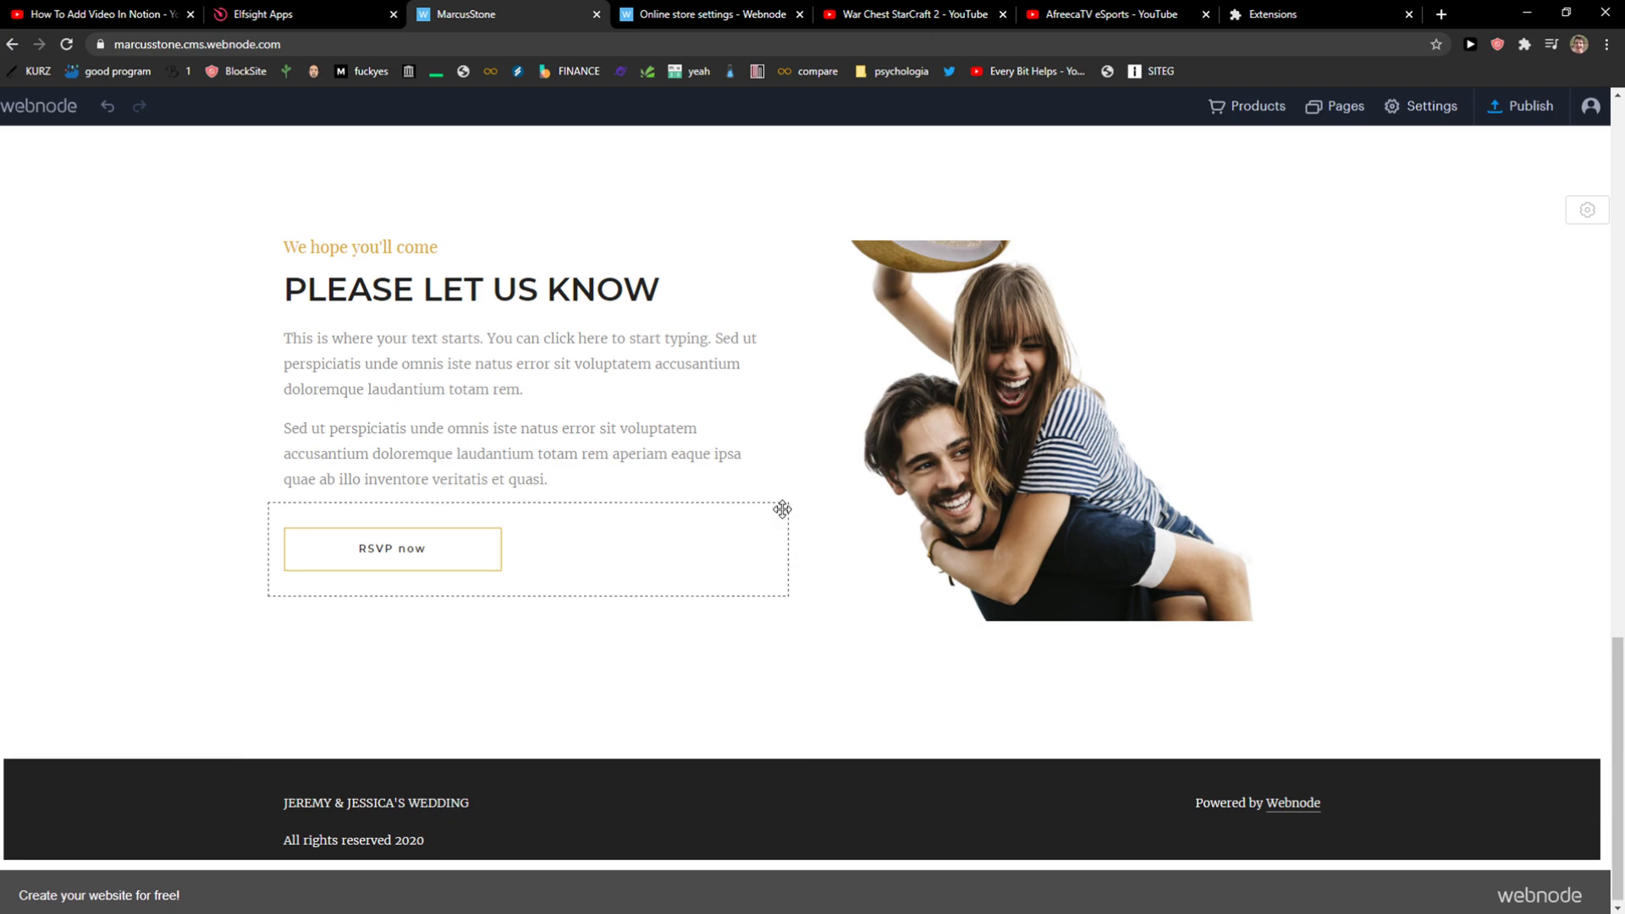
pyautogui.scroll(2, 782, 509)
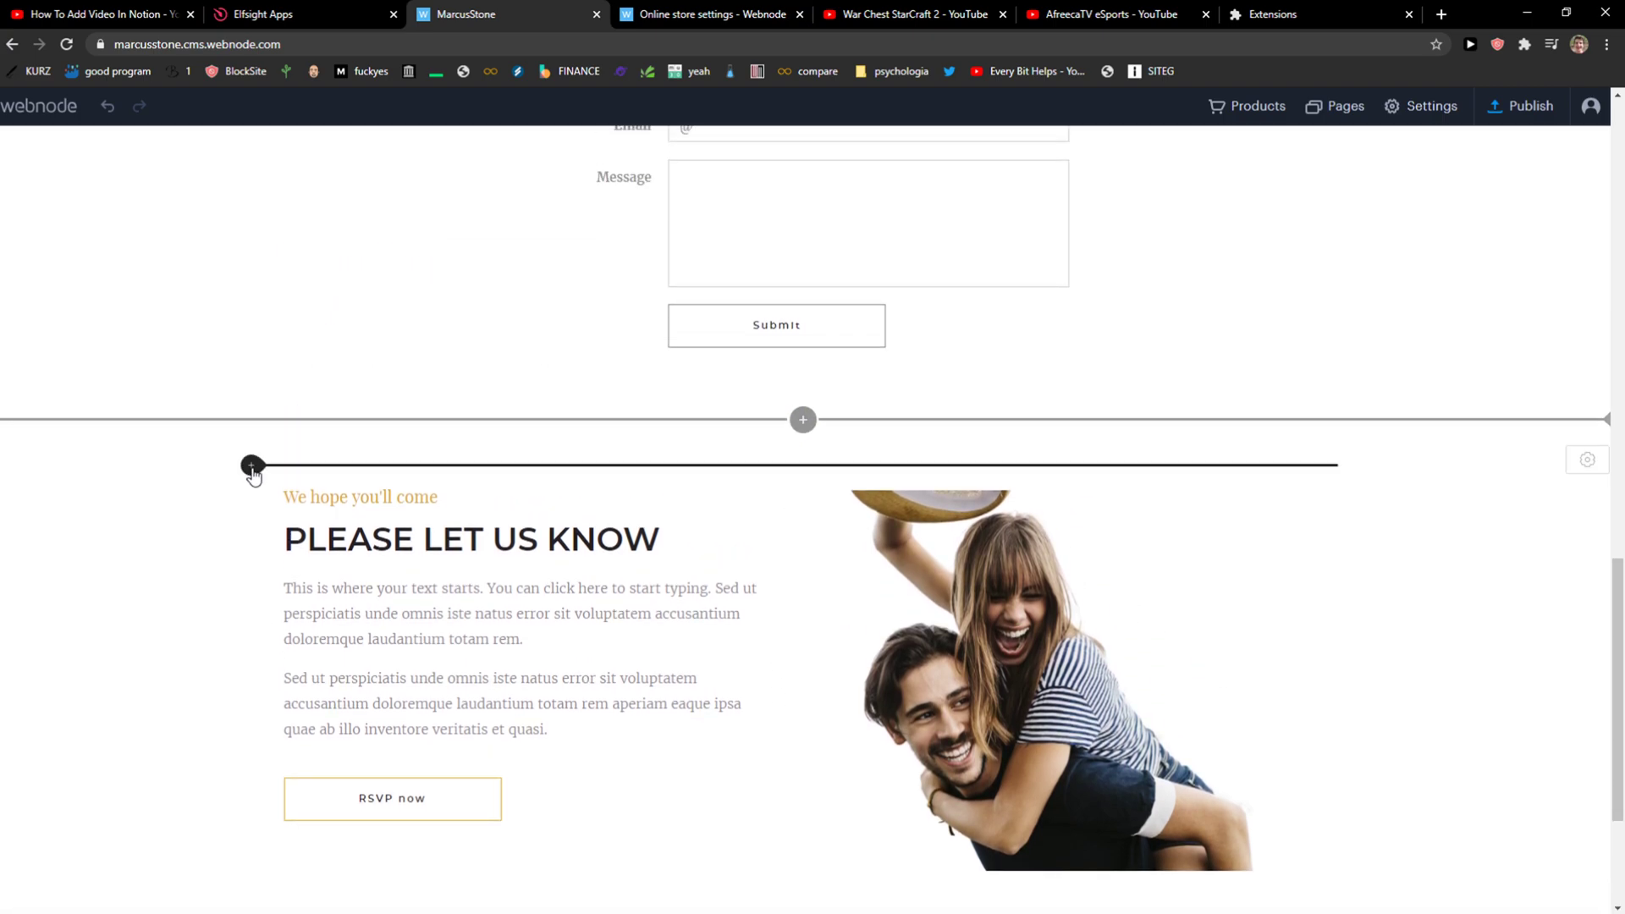
# Insert an HTML block with the pasted Elfsight embed code above the RSVP section
pyautogui.click(252, 464)
pyautogui.scroll(-1, 460, 671)
pyautogui.click(467, 727)
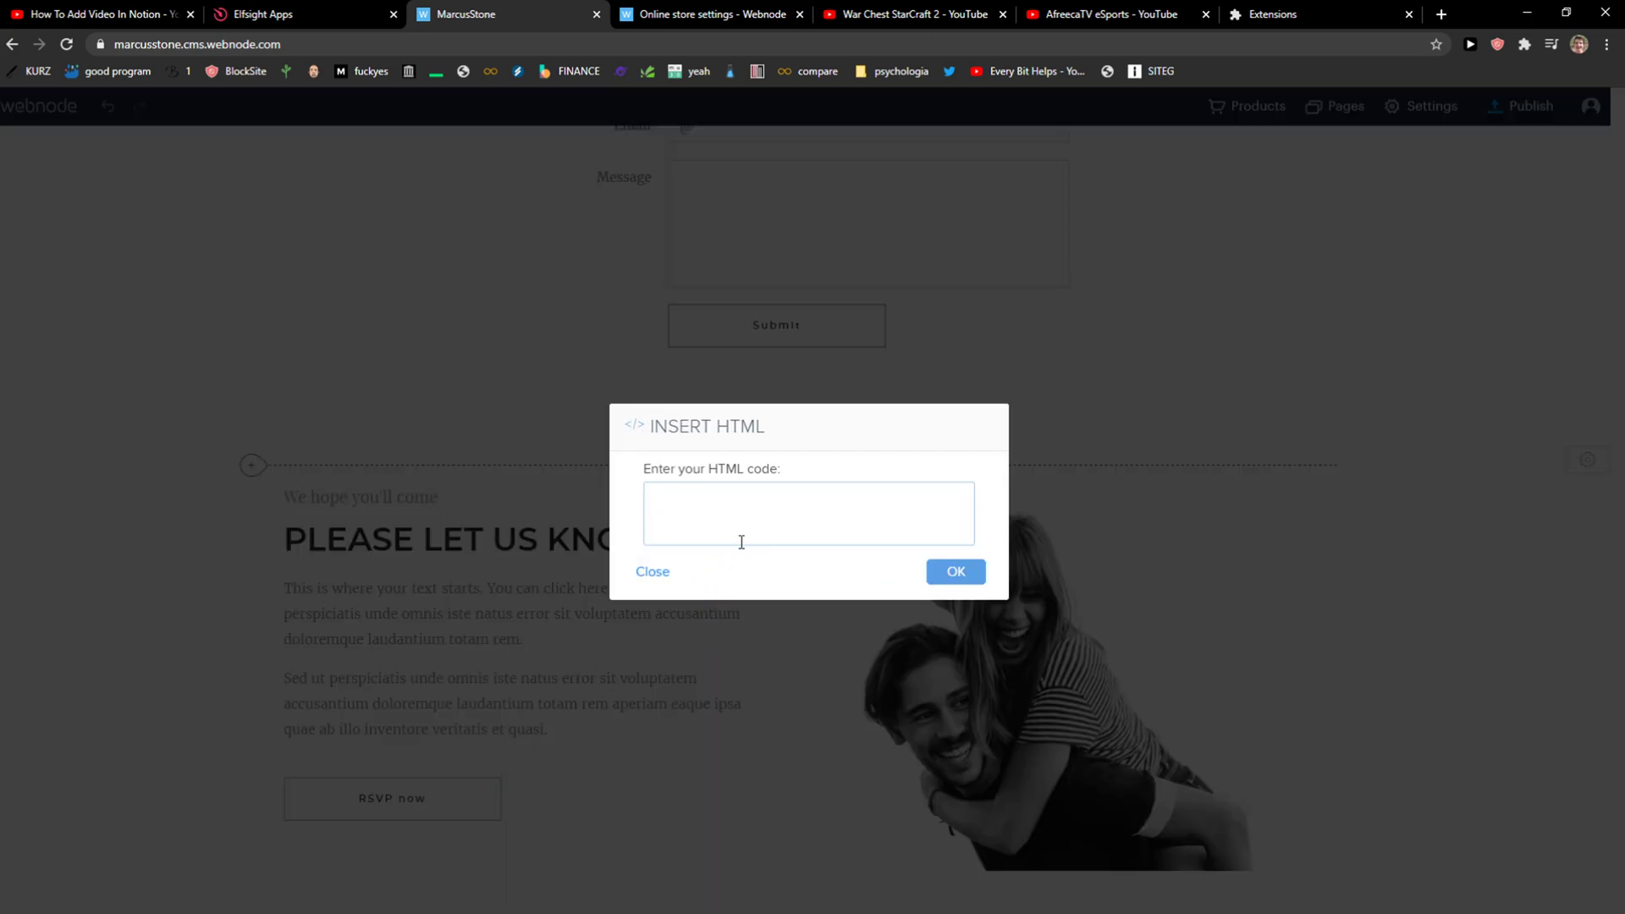
pyautogui.hotkey('ctrl', 'v')
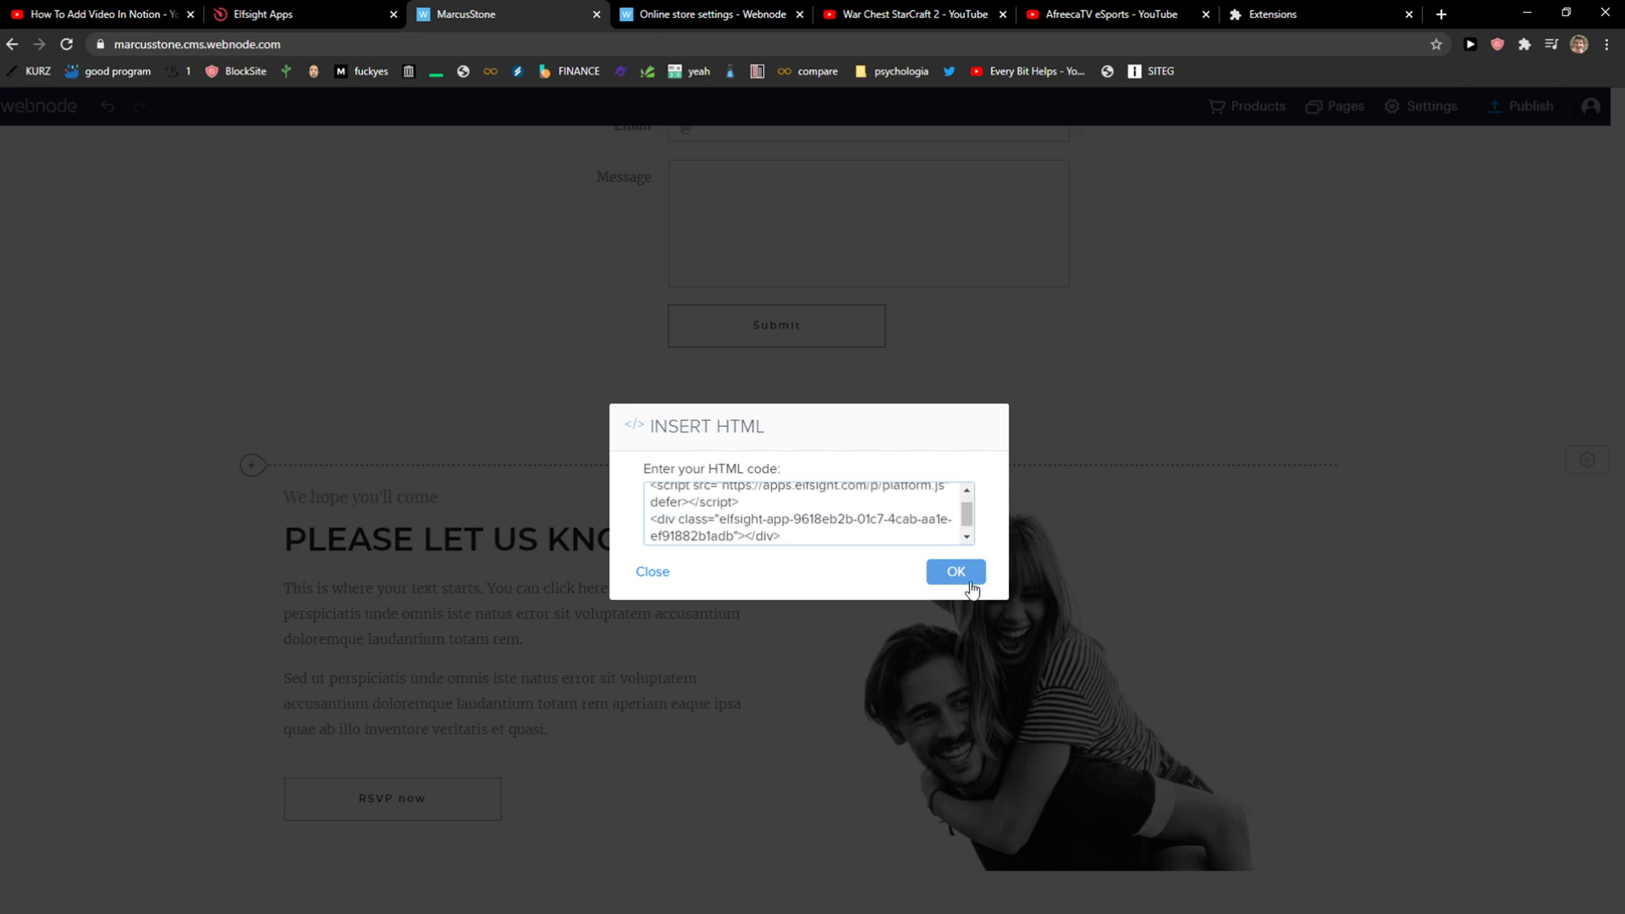
pyautogui.click(956, 571)
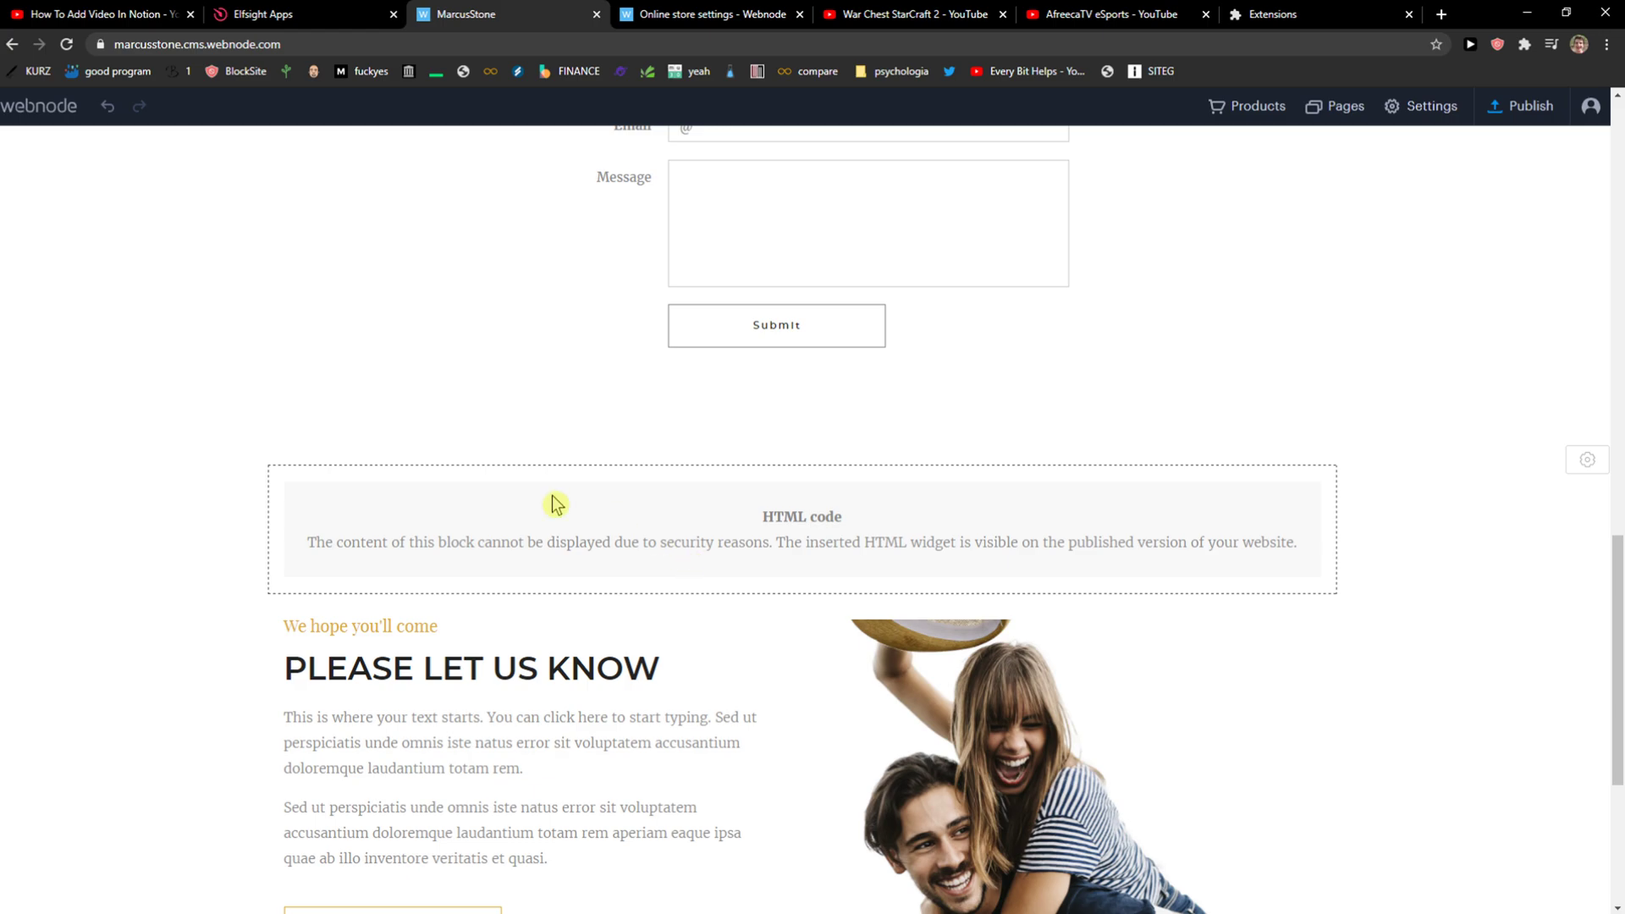
# Publish the wedding site and open its live version
pyautogui.click(1530, 105)
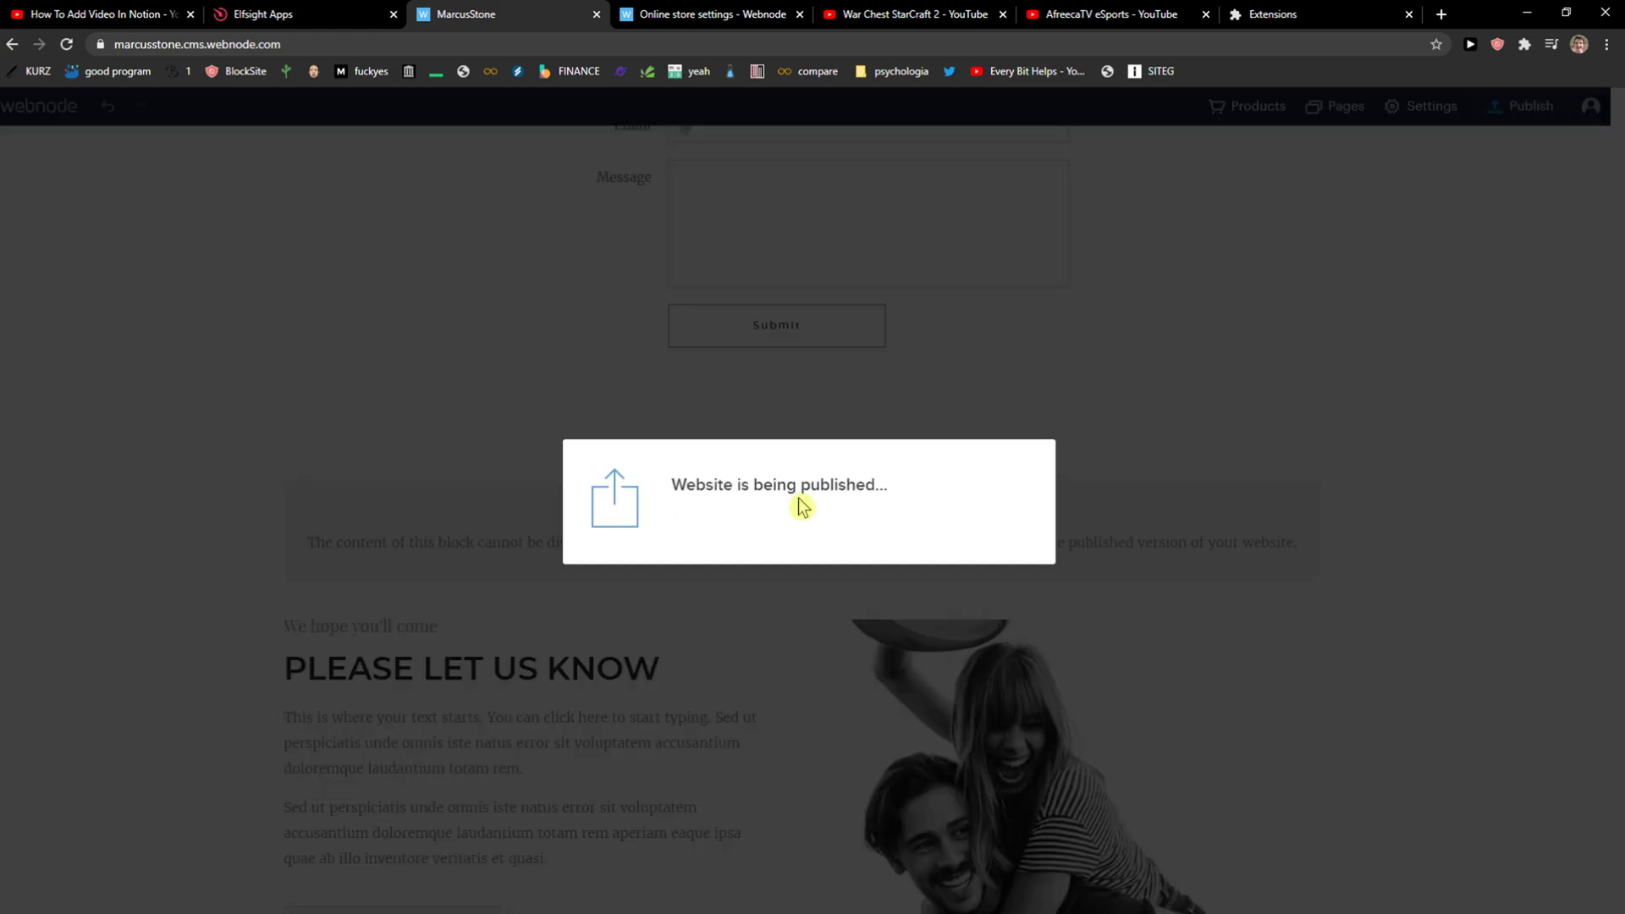
pyautogui.click(919, 583)
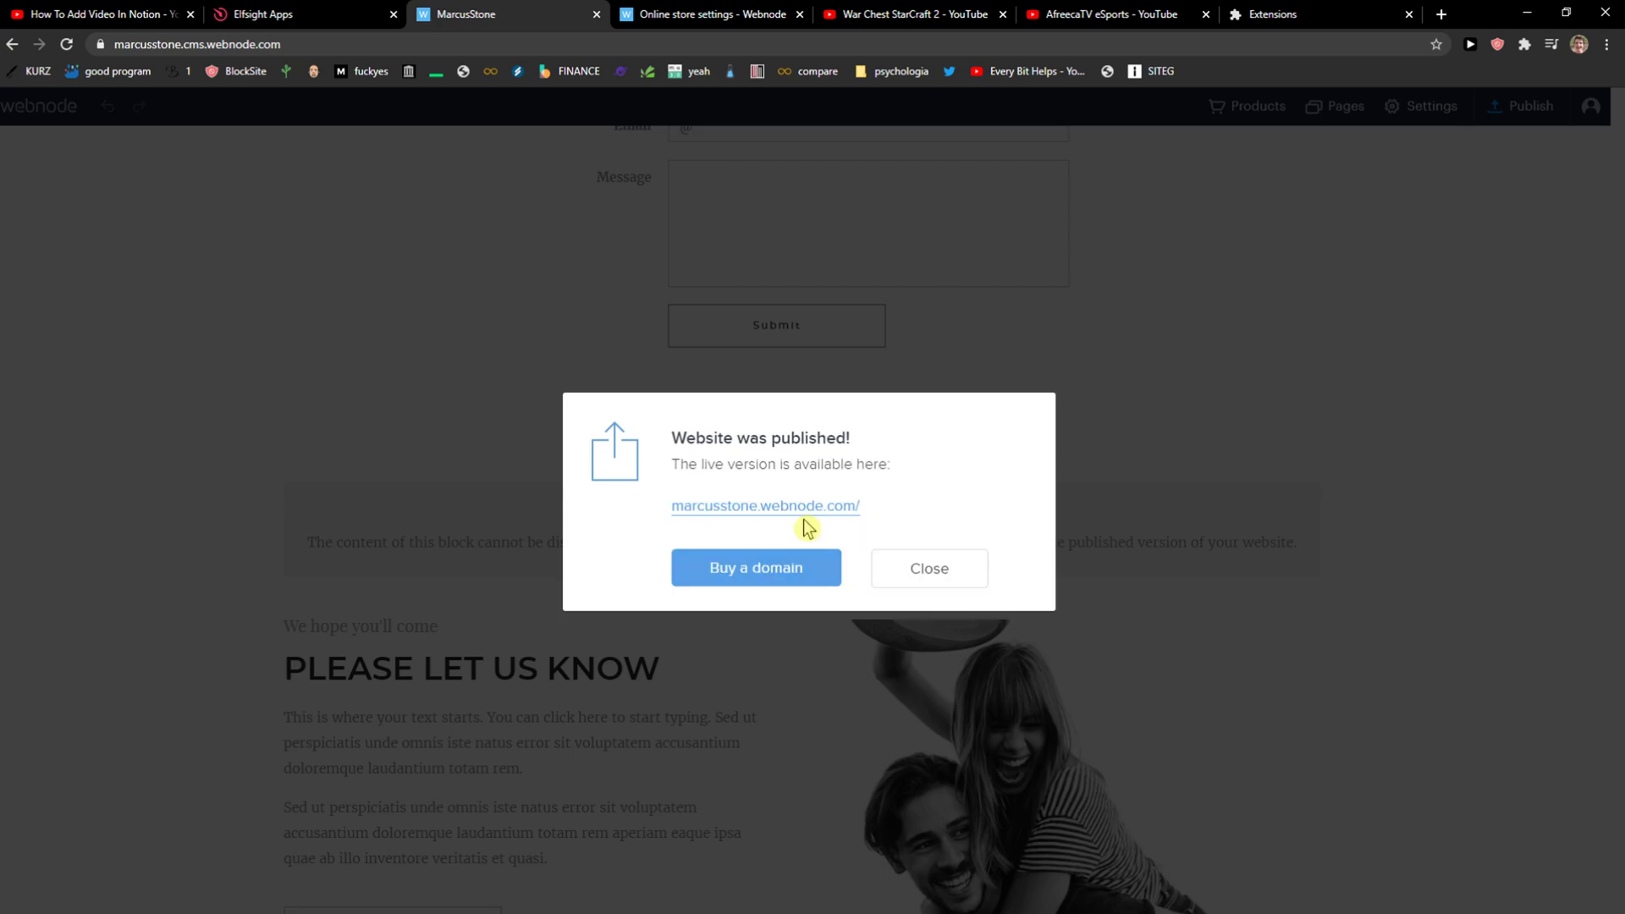
pyautogui.click(765, 506)
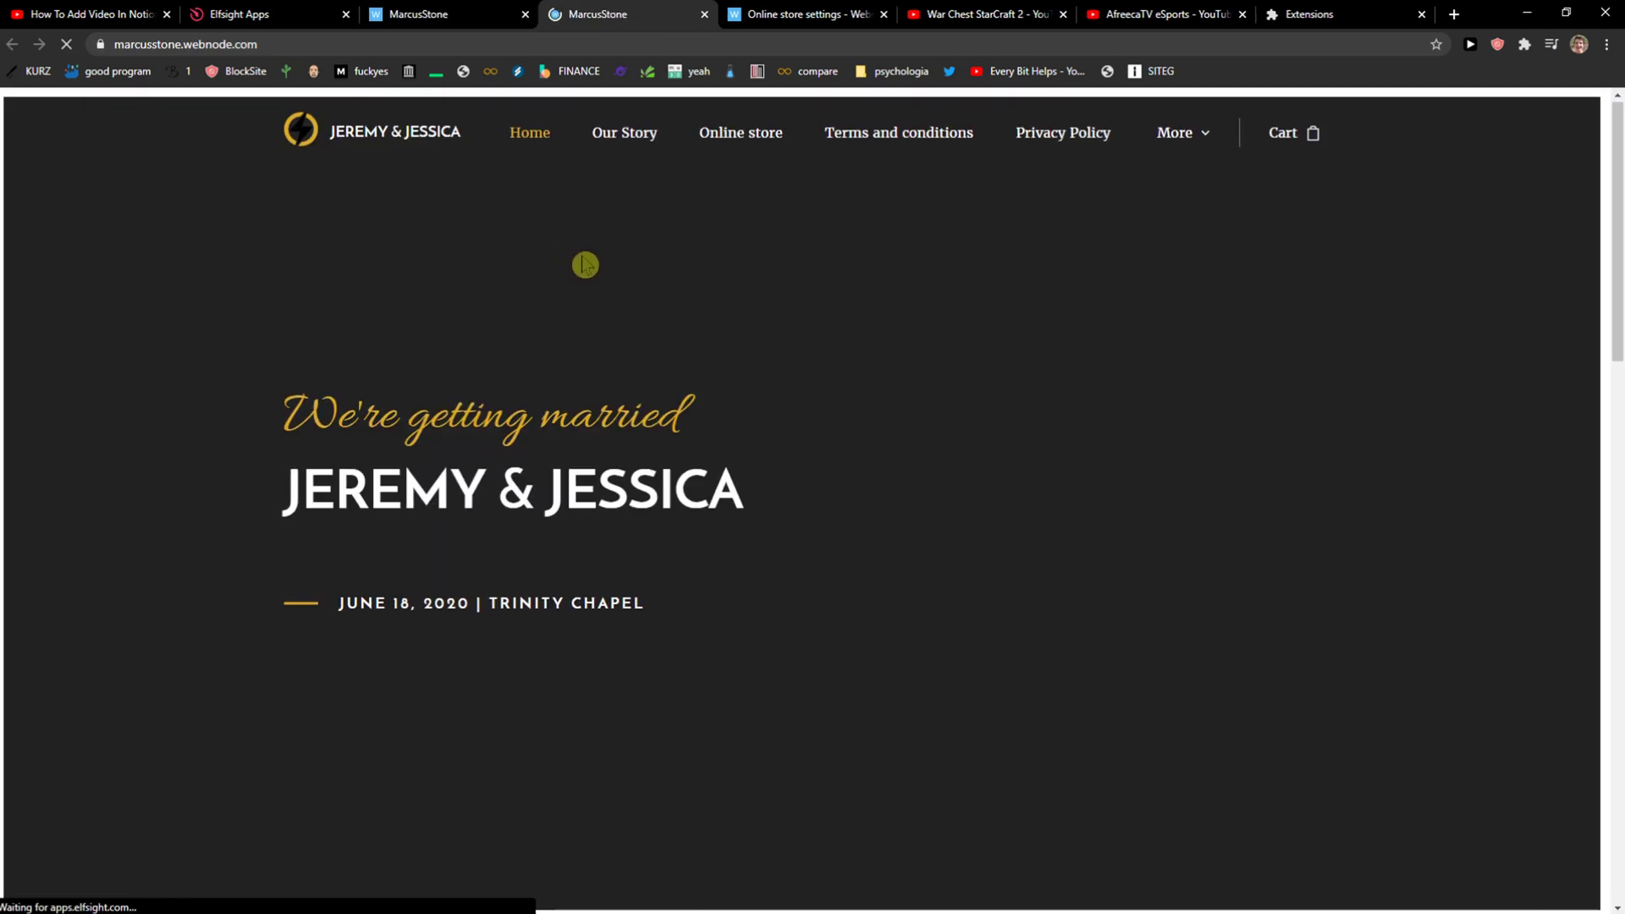
pyautogui.scroll(-5, 634, 255)
pyautogui.scroll(-5, 635, 254)
pyautogui.scroll(-3, 676, 369)
pyautogui.scroll(-2, 676, 368)
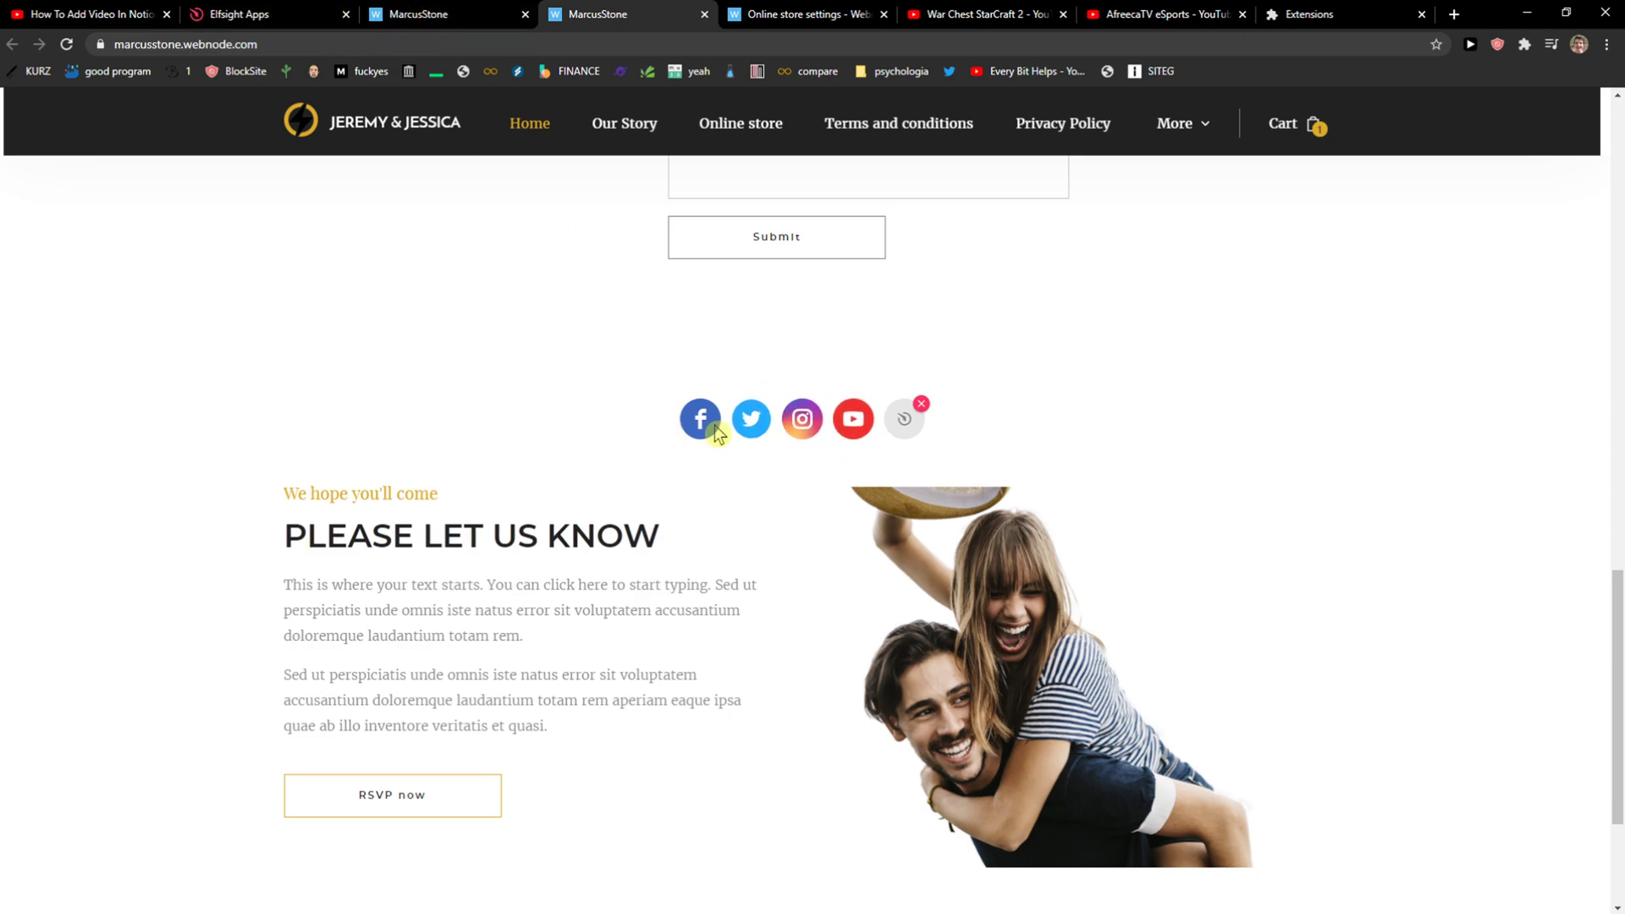
pyautogui.scroll(-3, 610, 413)
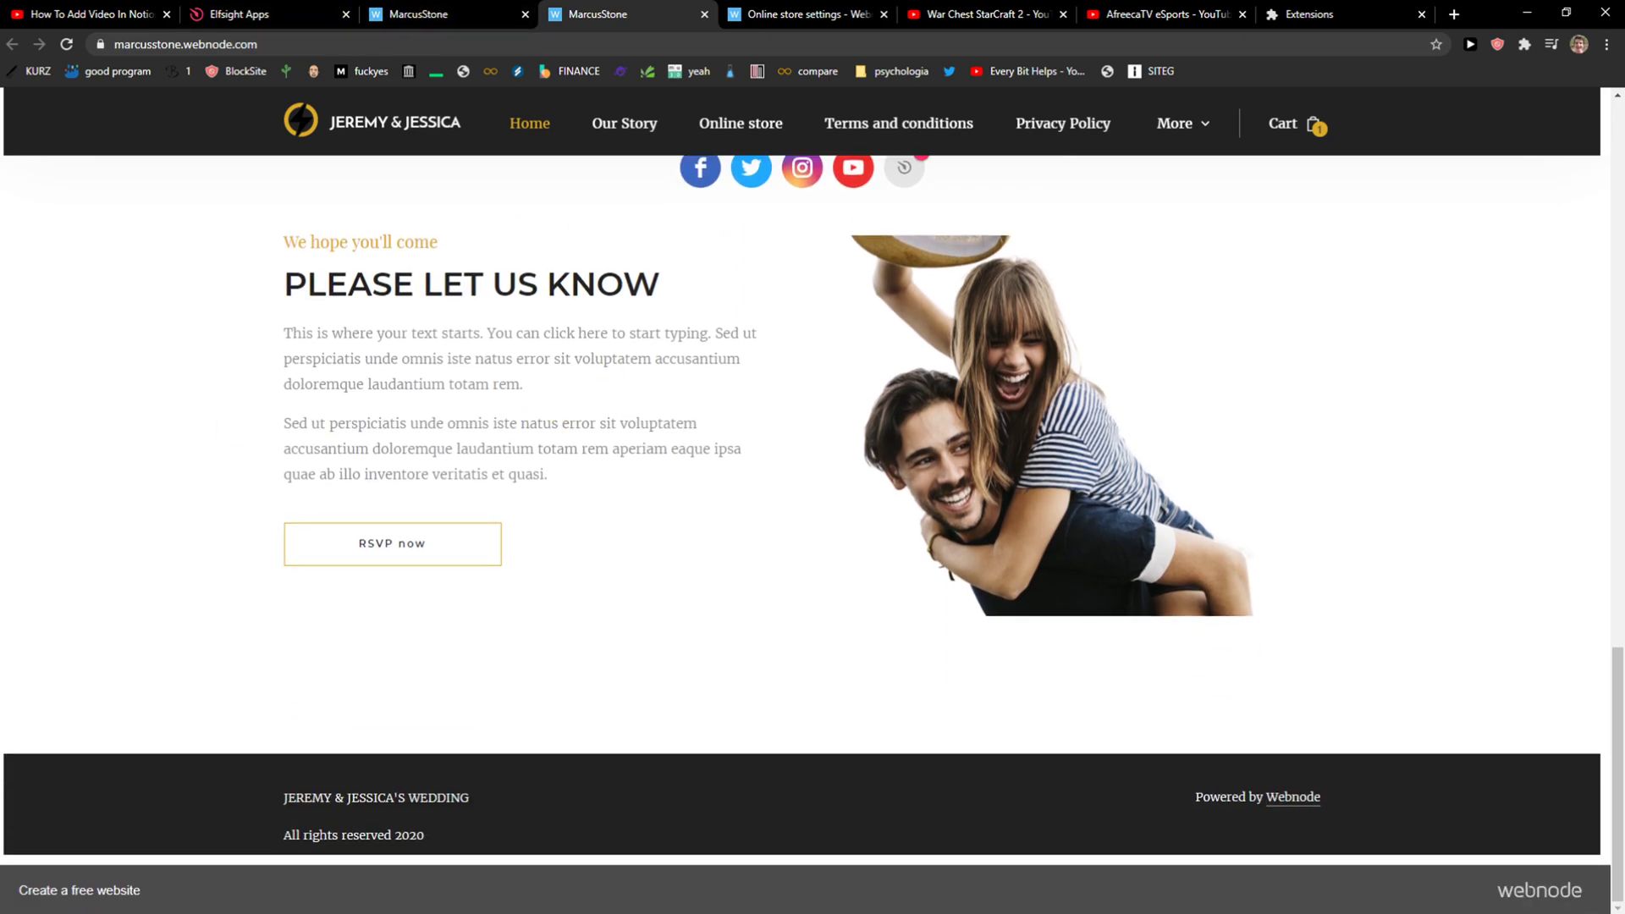